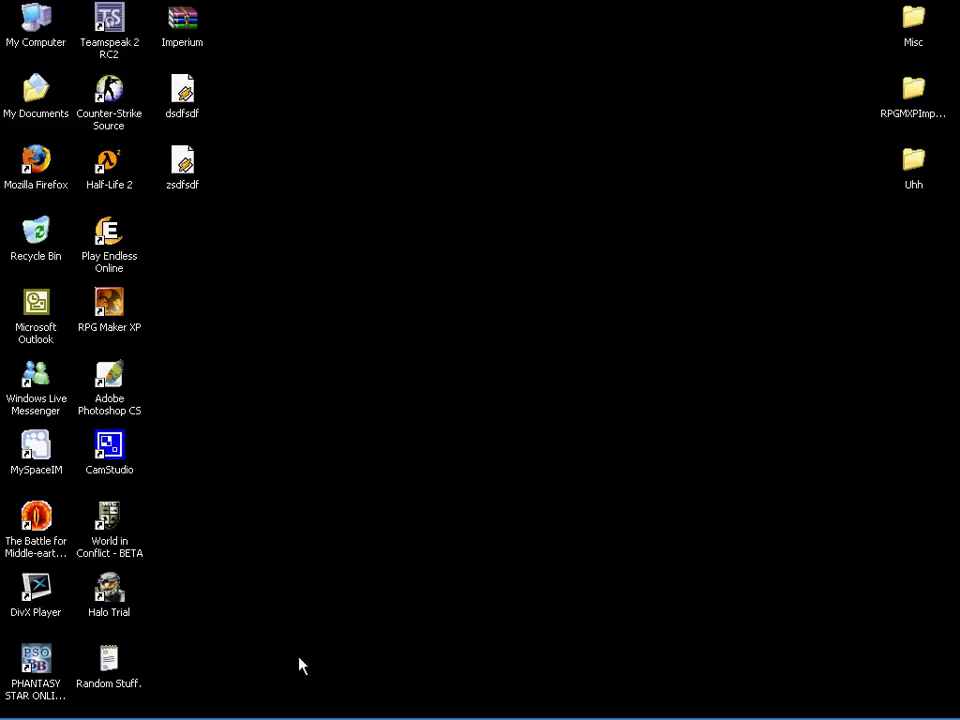
# Bring up the YouTube inbox in Firefox and expand the "rpg maker" message to read its full text.
pyautogui.click(298, 708)
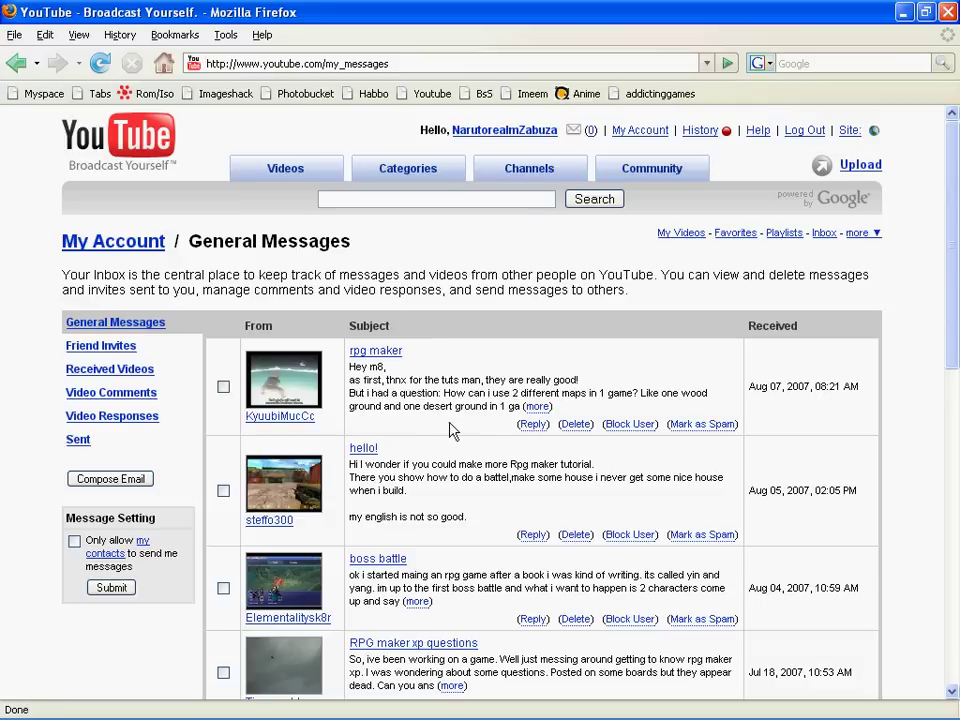
pyautogui.moveTo(463, 715)
pyautogui.click(538, 406)
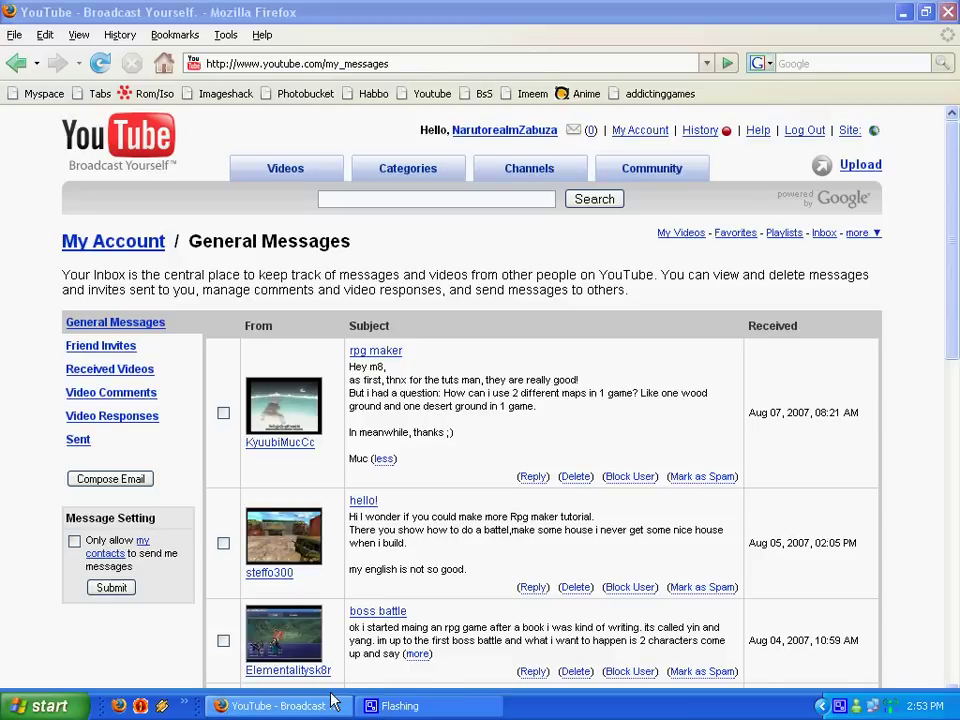
# Minimize the browser, launch RPG Maker XP from the desktop and create a new project.
pyautogui.click(333, 703)
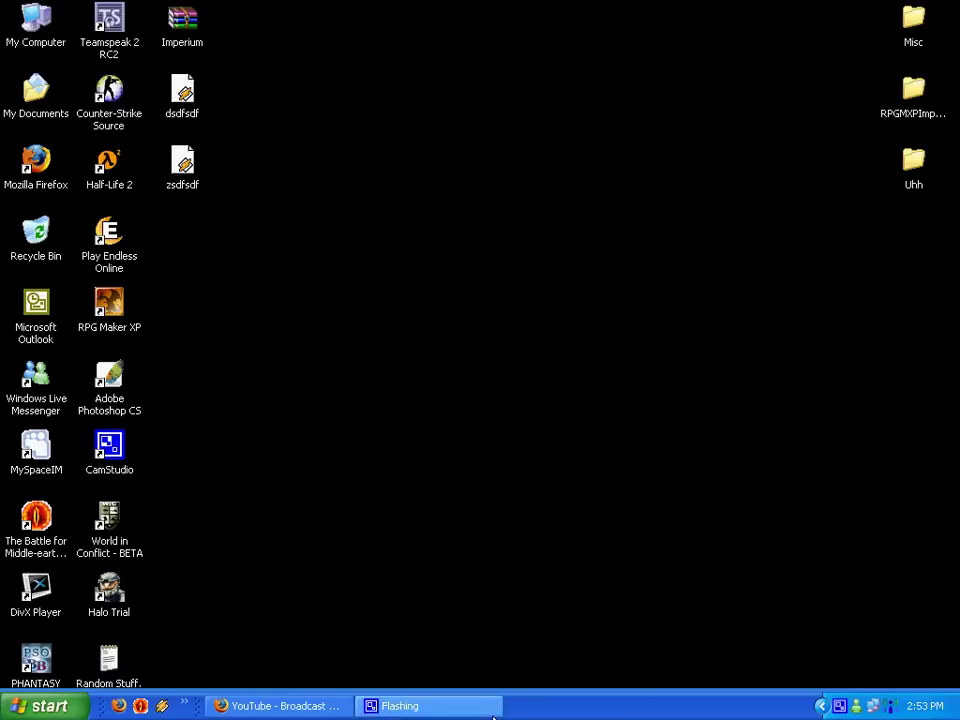
pyautogui.click(112, 305)
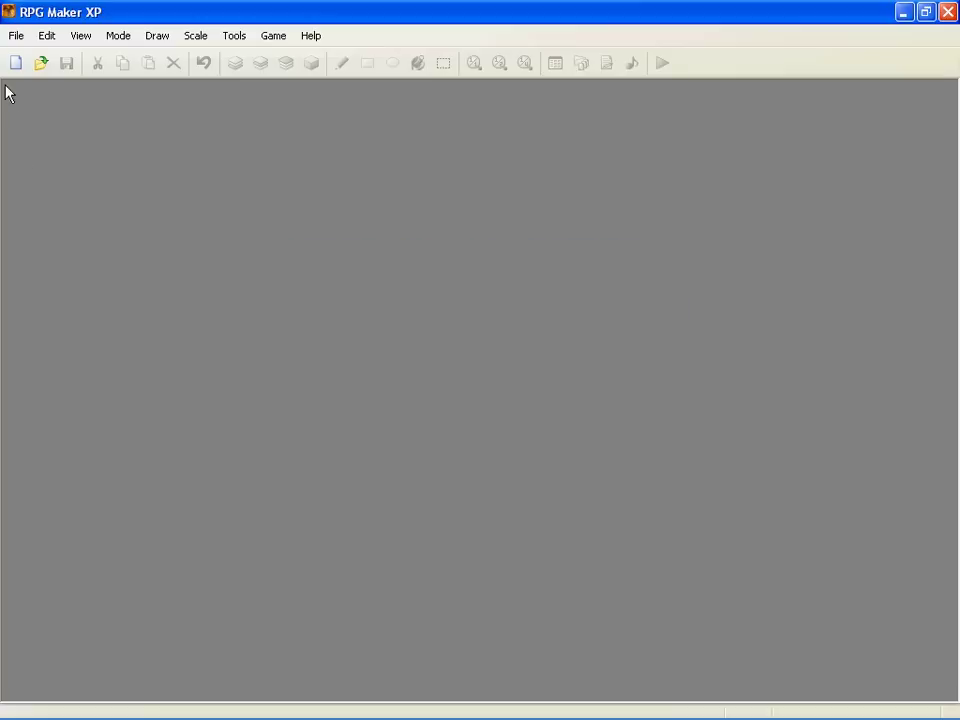
pyautogui.click(16, 64)
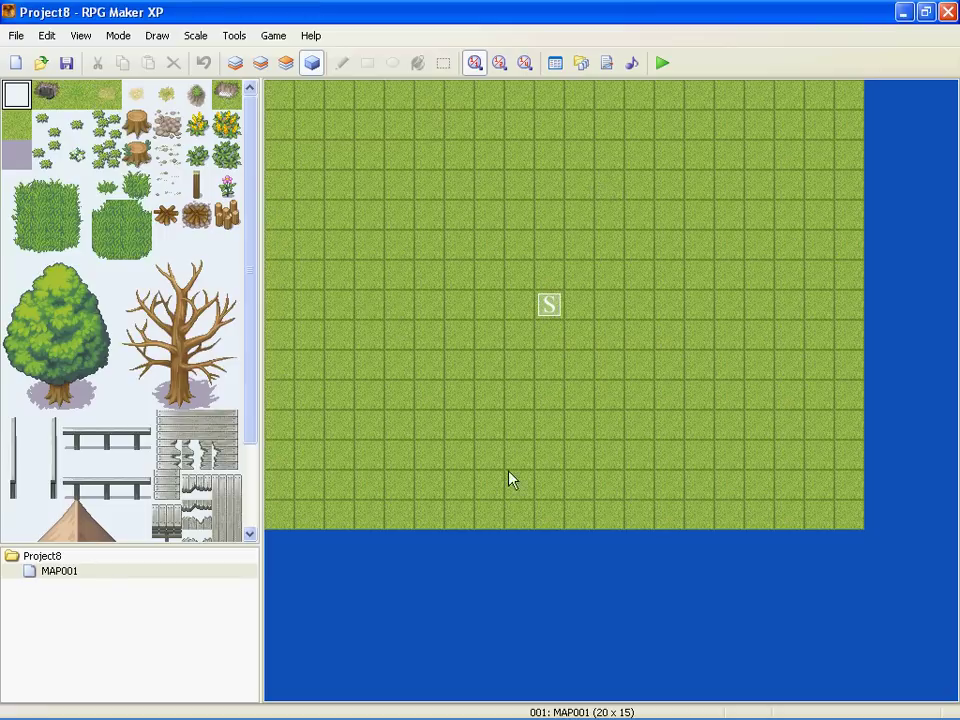
# Create a new map under MAP001 that uses the 002: Woods tileset.
pyautogui.rightClick(128, 576)
pyautogui.click(182, 607)
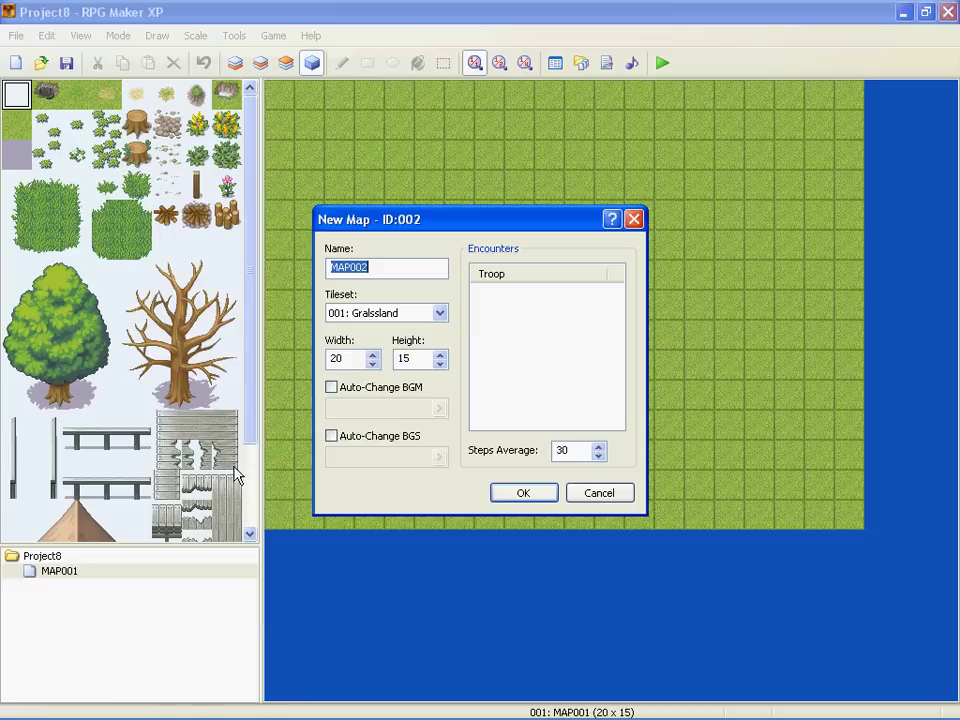
pyautogui.click(440, 313)
pyautogui.click(416, 345)
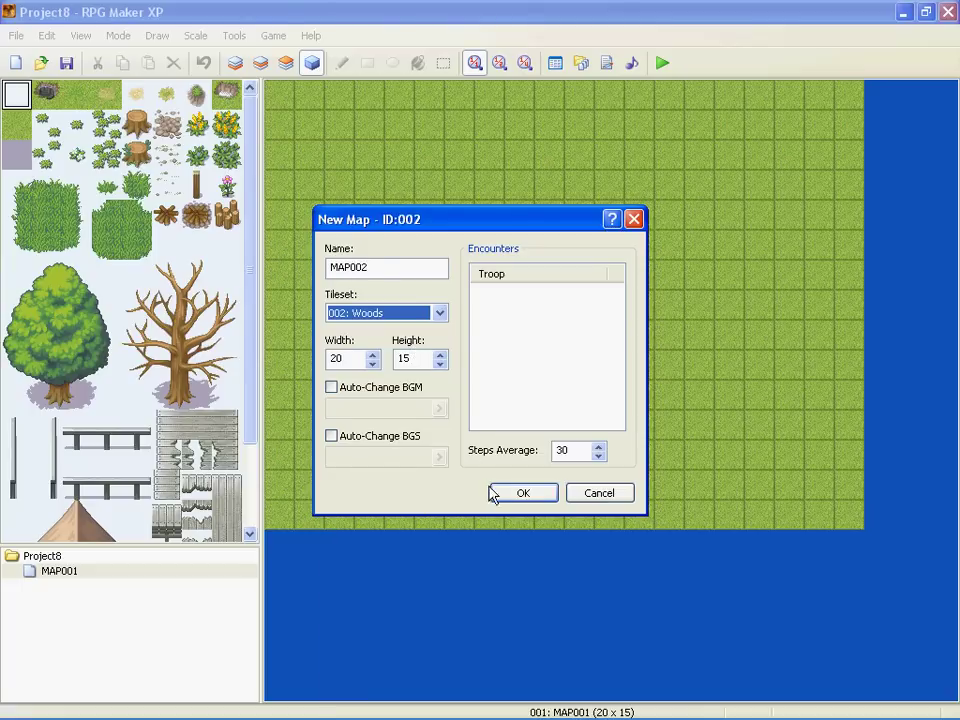
pyautogui.click(523, 493)
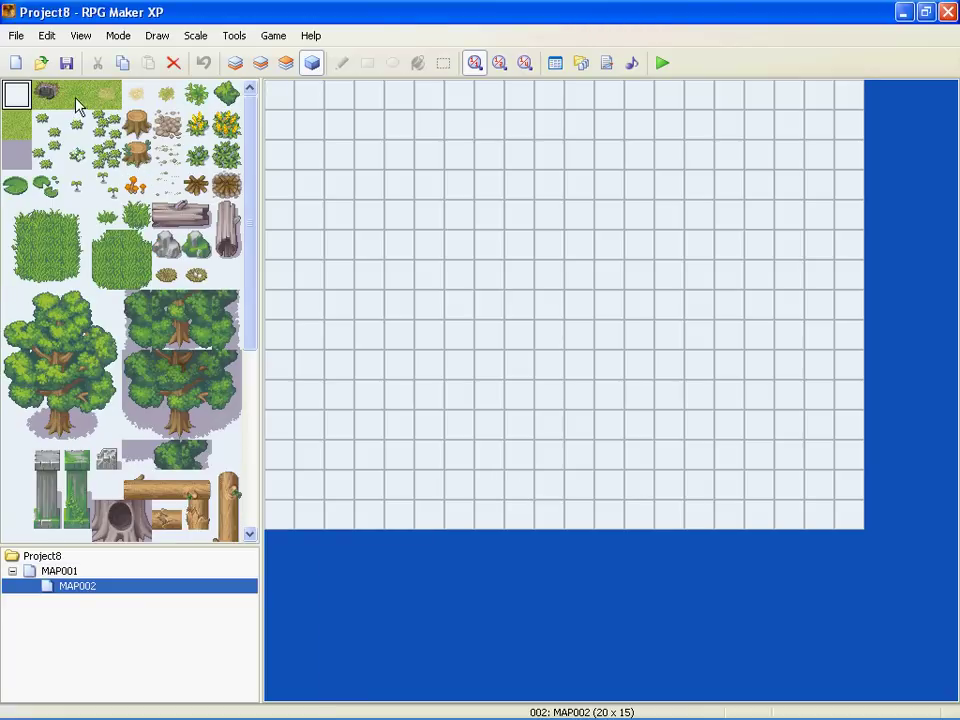
# Fill the whole first layer of MAP002 with the plain grass tile.
pyautogui.click(22, 126)
pyautogui.click(236, 63)
pyautogui.click(418, 63)
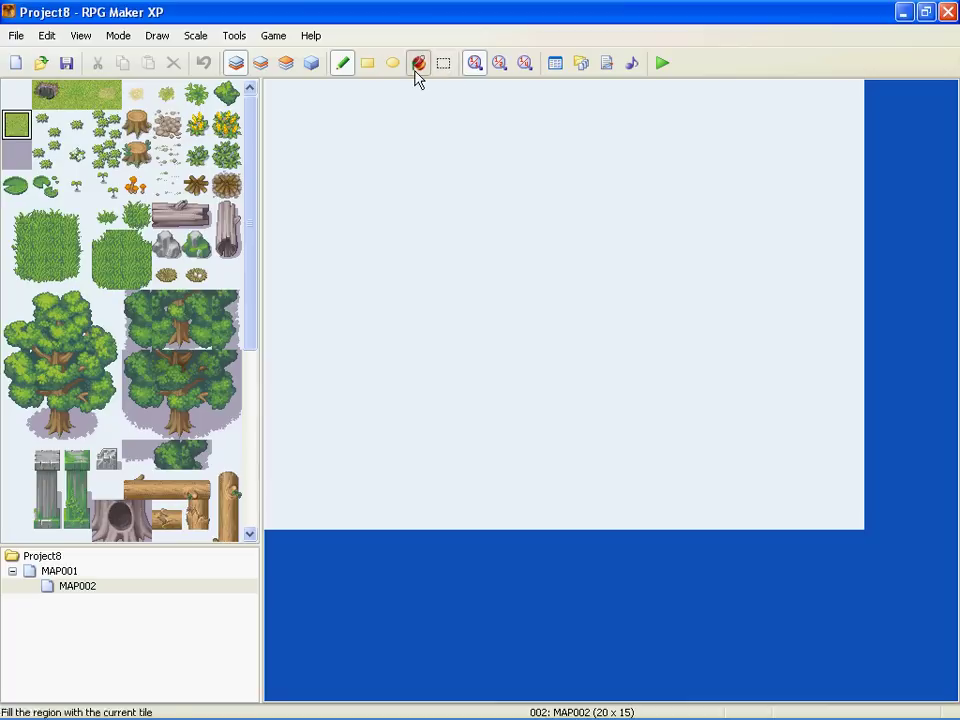
pyautogui.click(428, 125)
# Switch back and forth between MAP001 and MAP002 to compare the two maps, ending on MAP002.
pyautogui.click(60, 571)
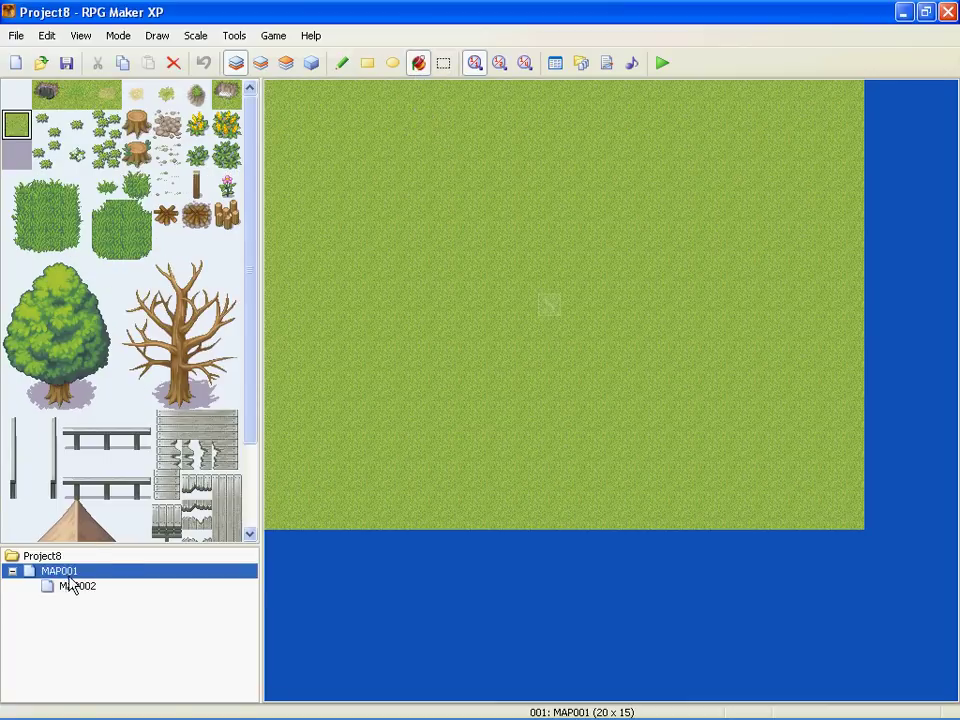
pyautogui.click(77, 587)
pyautogui.press('Up')
pyautogui.press('Down')
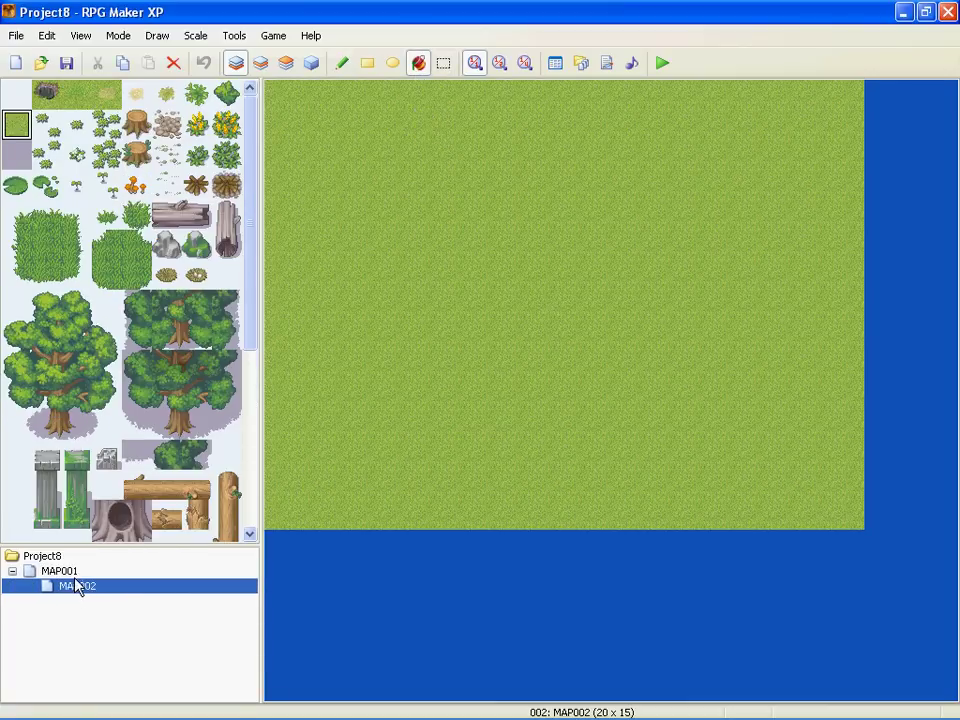
pyautogui.press('Up')
pyautogui.click(77, 587)
# Fill the second layer of MAP002 with the large leafy tree.
pyautogui.moveTo(33, 318); pyautogui.dragTo(107, 435)
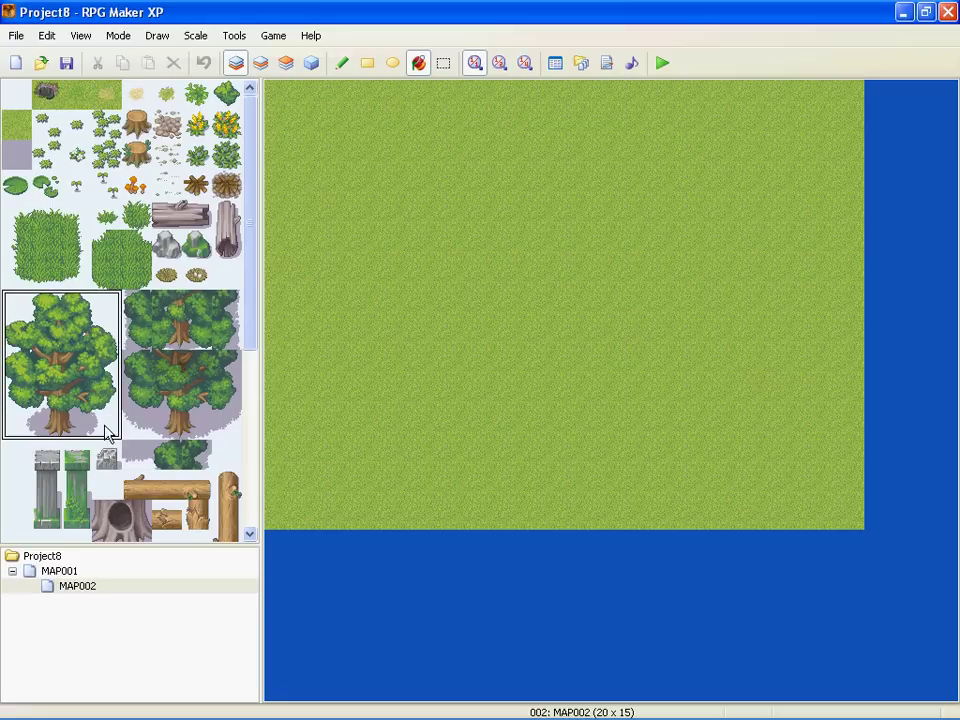
pyautogui.click(261, 63)
pyautogui.click(506, 204)
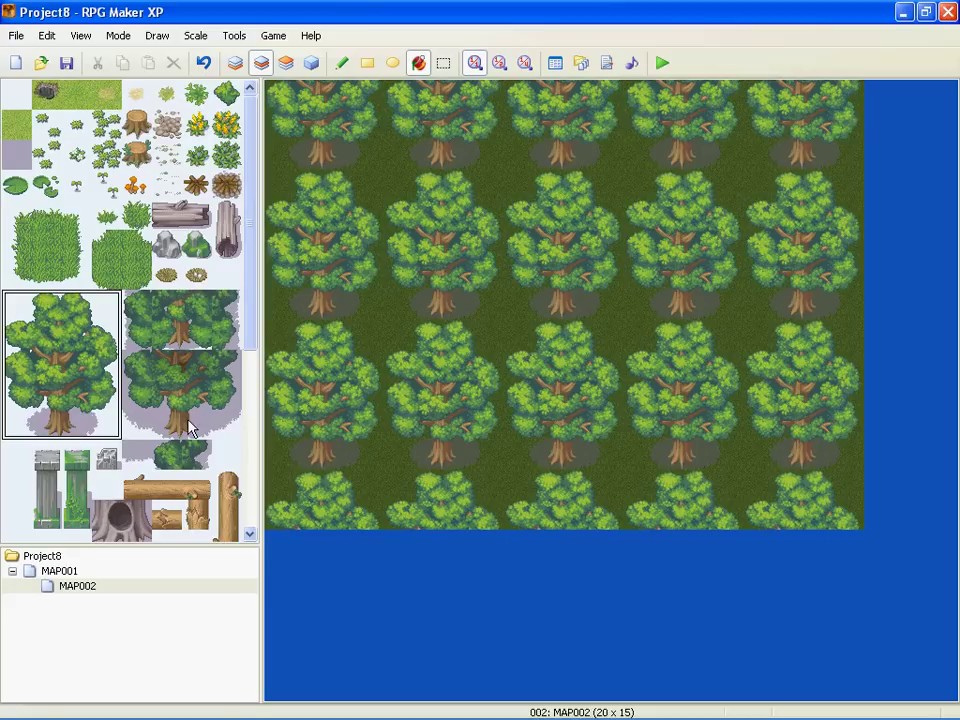
# Switch to the event layer of MAP001 and examine the middle tiles along its lower and upper edges.
pyautogui.click(78, 572)
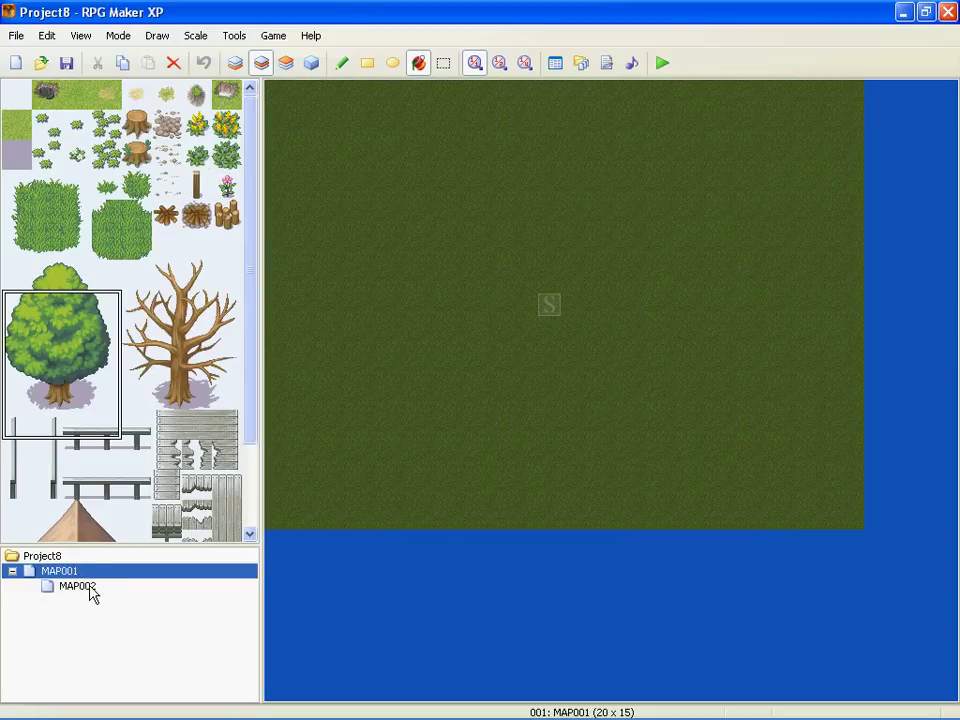
pyautogui.click(340, 64)
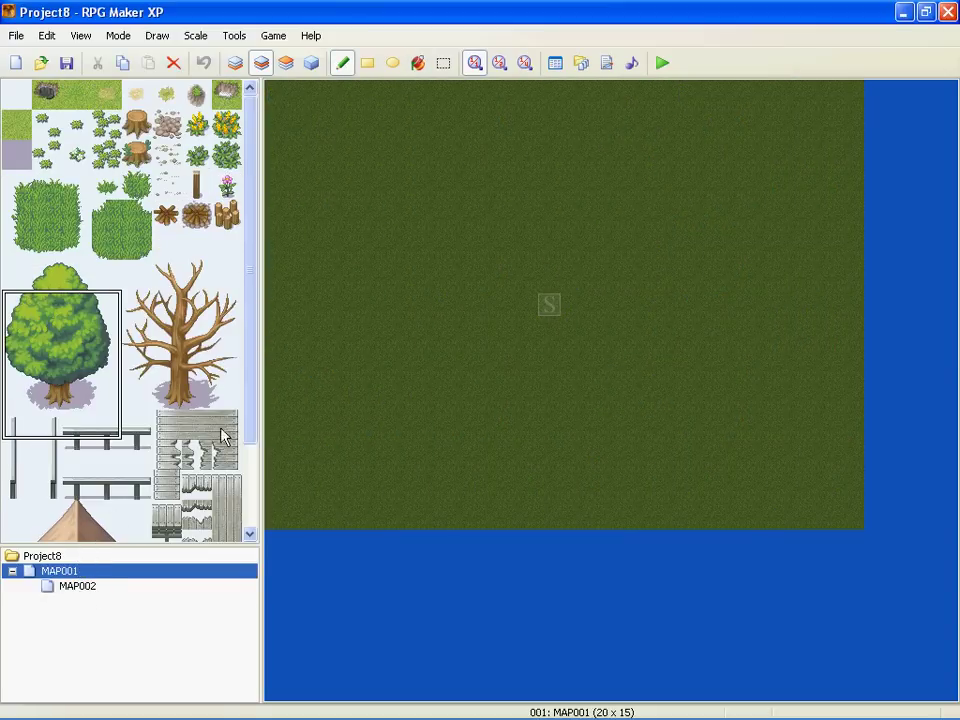
pyautogui.click(312, 63)
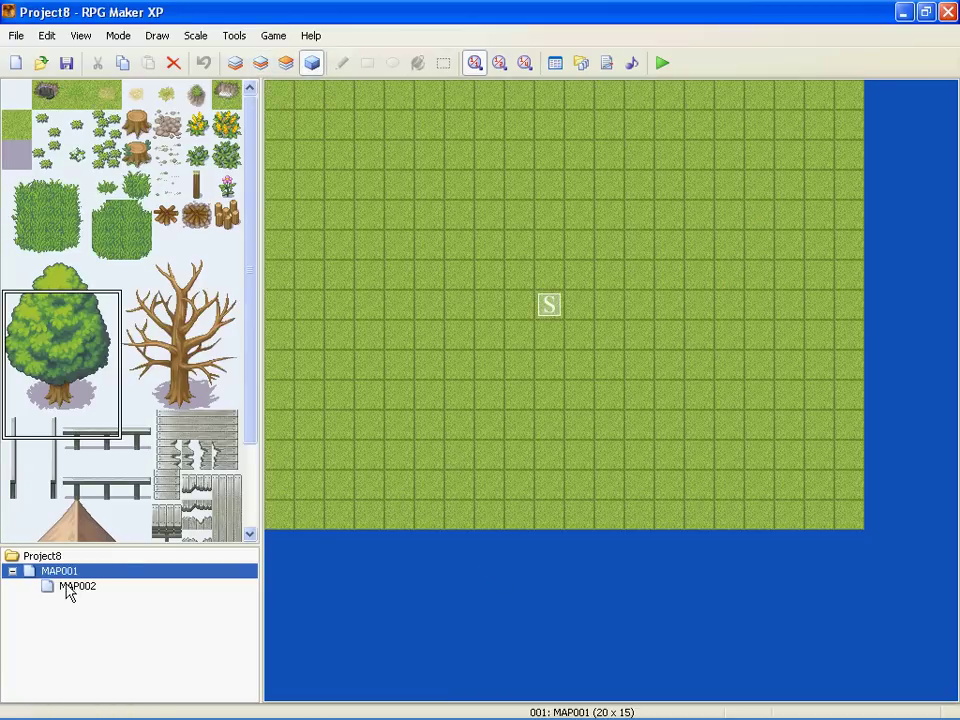
pyautogui.click(550, 517)
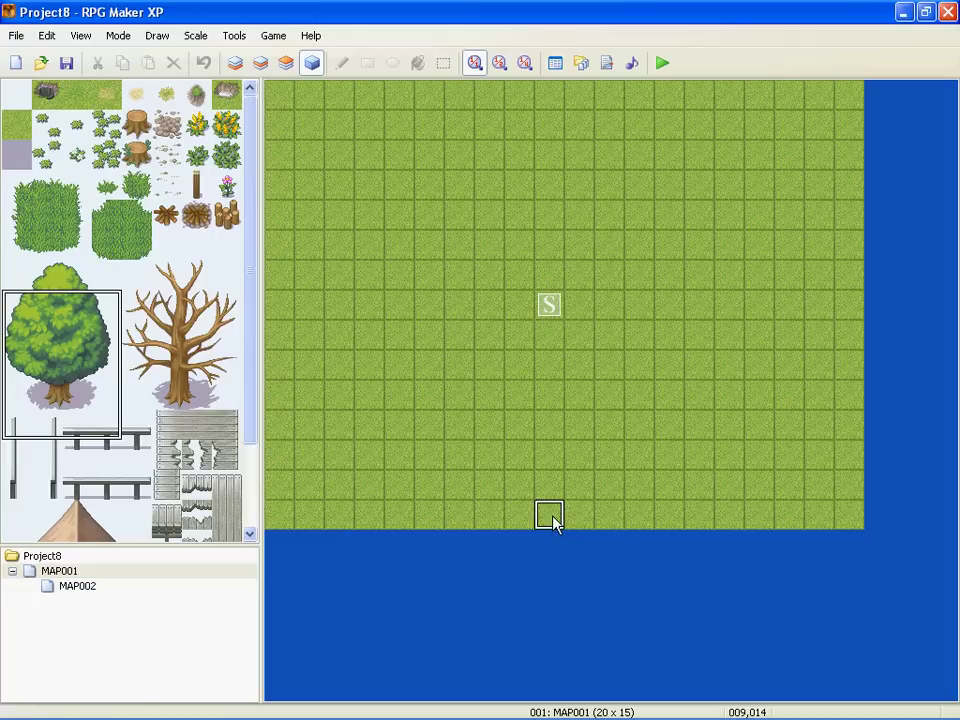
pyautogui.moveTo(498, 96); pyautogui.dragTo(670, 110)
pyautogui.moveTo(593, 101); pyautogui.dragTo(566, 105)
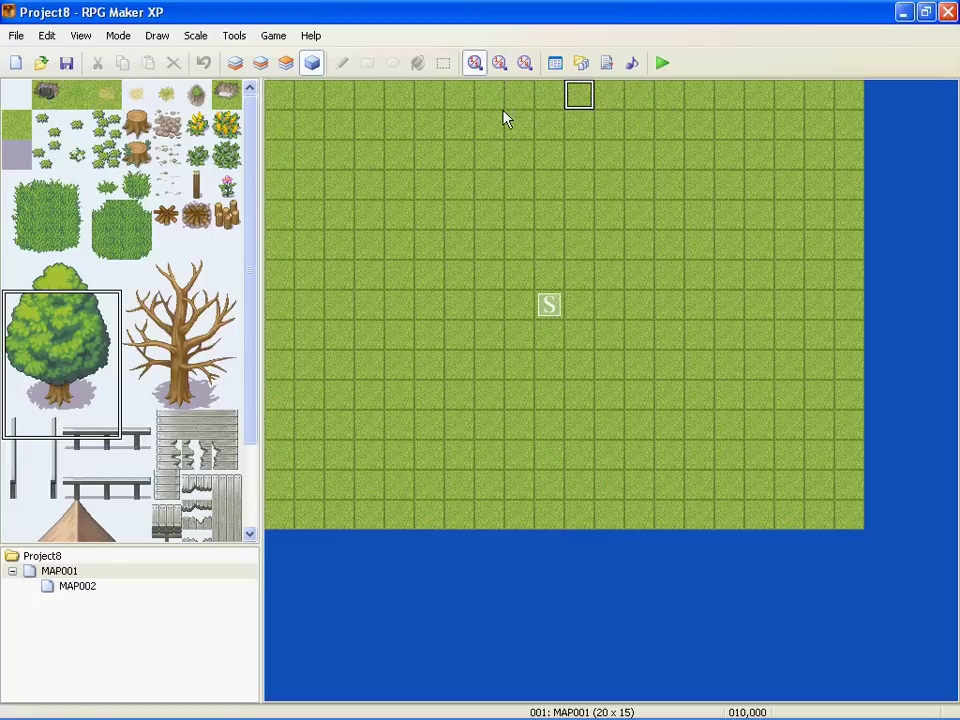
# Place one small grass tuft on the second layer of MAP001 at tile 009,000 on the upper edge.
pyautogui.click(118, 196)
pyautogui.click(235, 62)
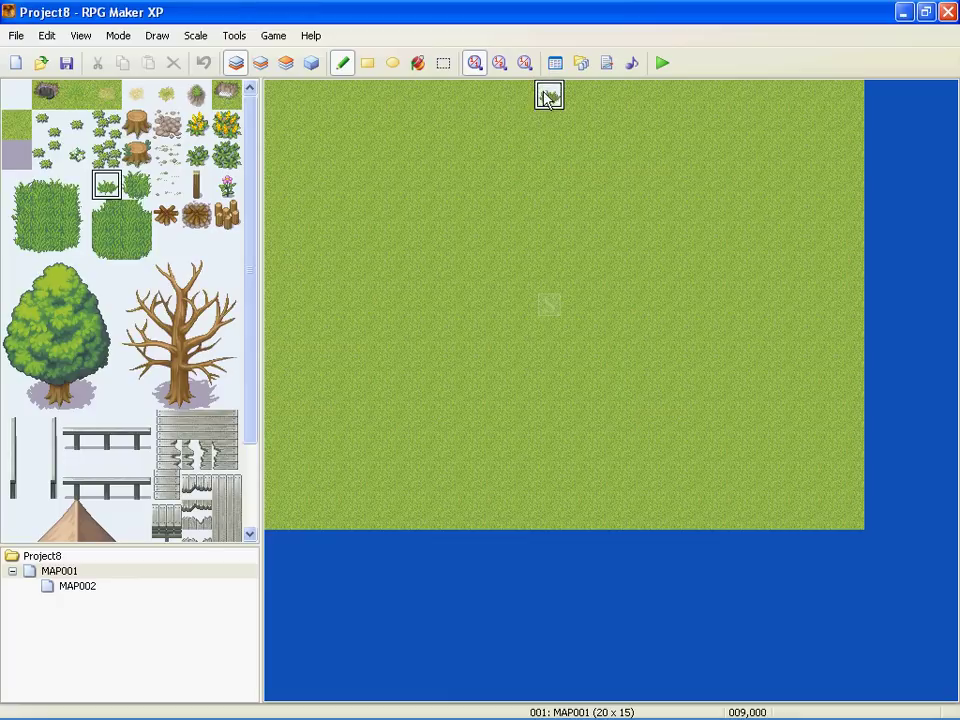
pyautogui.click(260, 63)
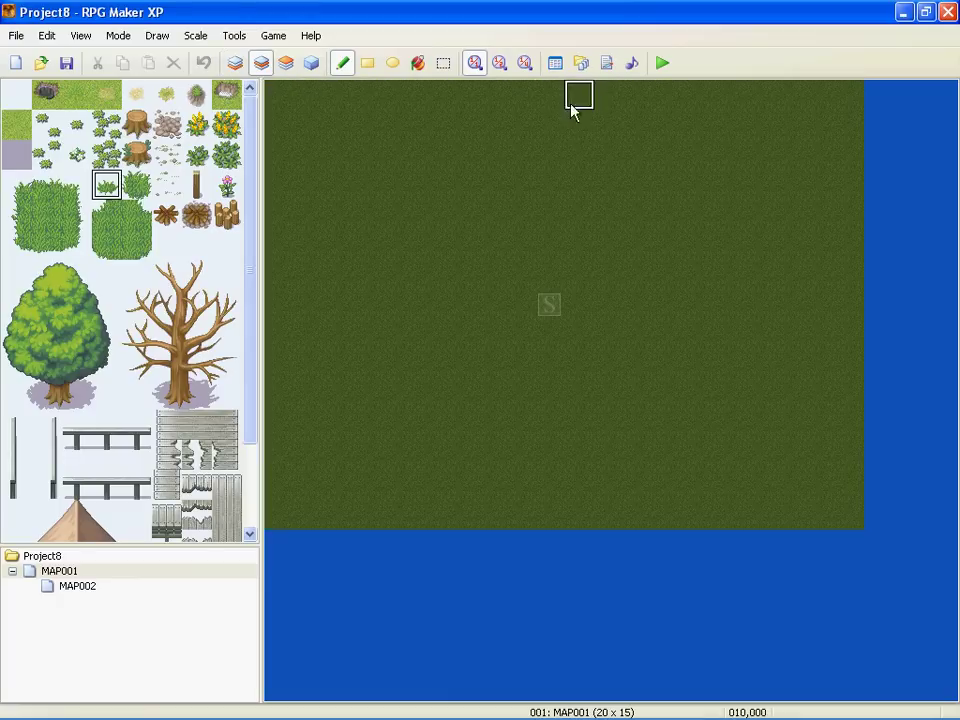
pyautogui.click(550, 98)
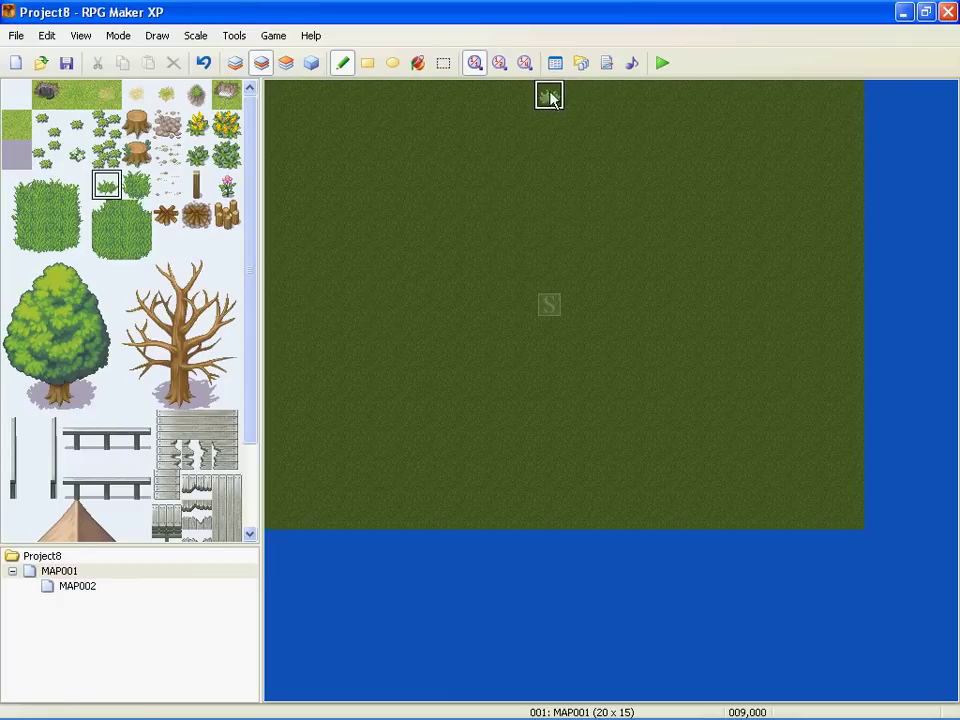
# Create a new event on the grass tuft tile of MAP001 and open the list of commands to add.
pyautogui.click(88, 590)
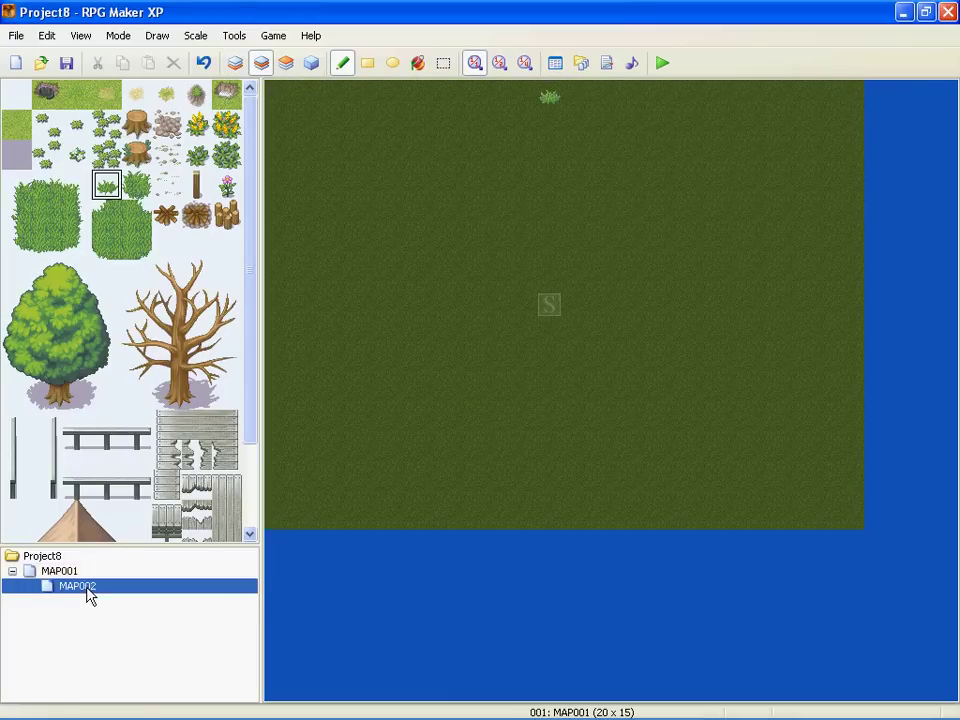
pyautogui.click(76, 572)
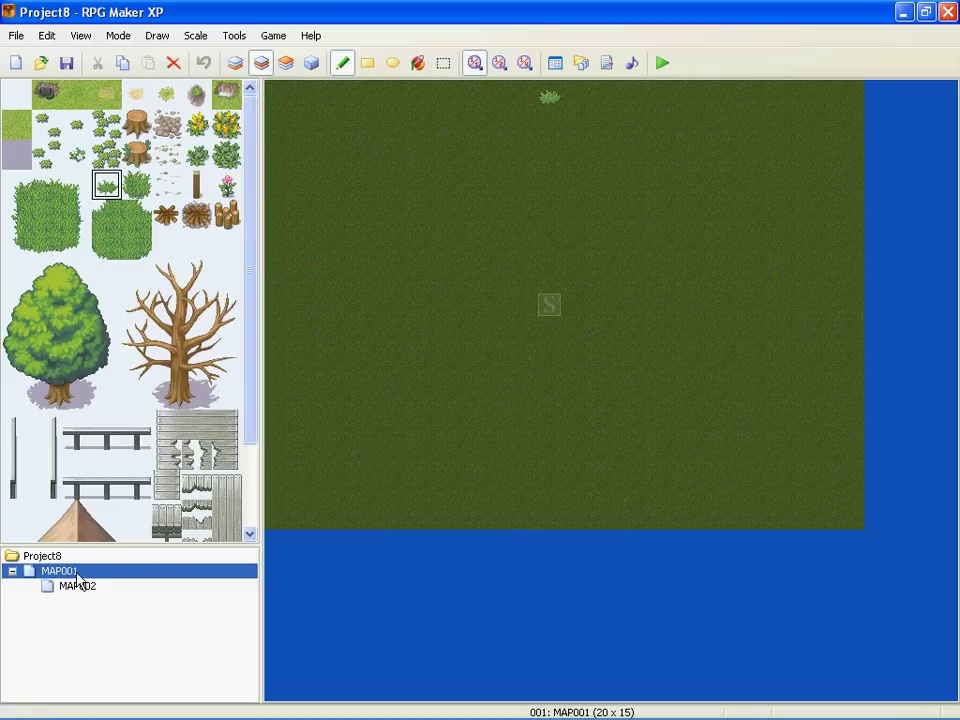
pyautogui.click(311, 64)
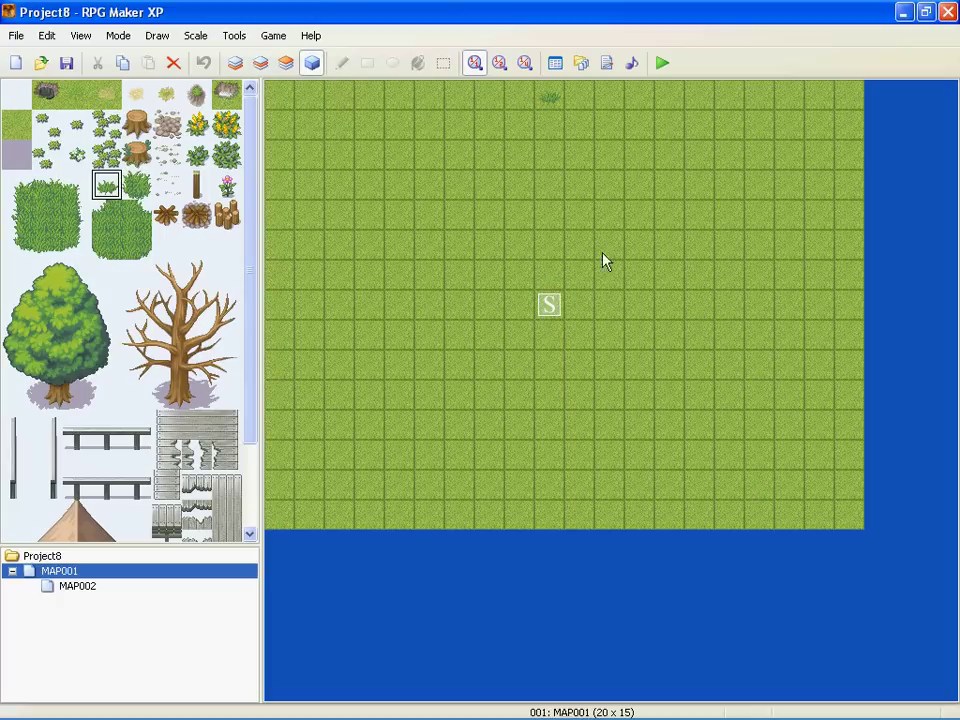
pyautogui.rightClick(552, 103)
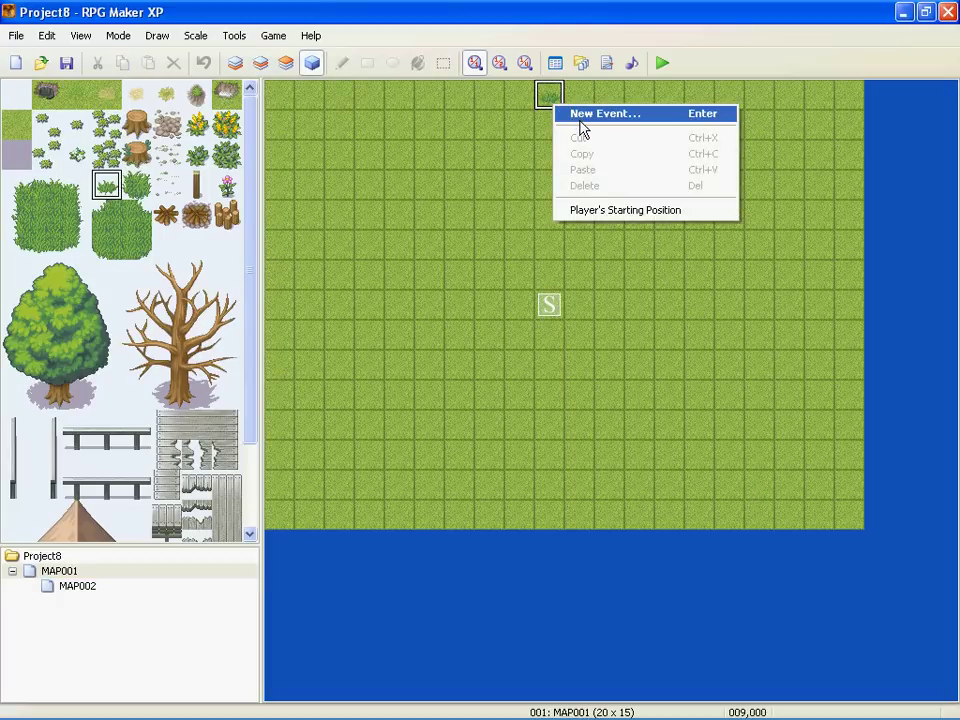
pyautogui.click(581, 128)
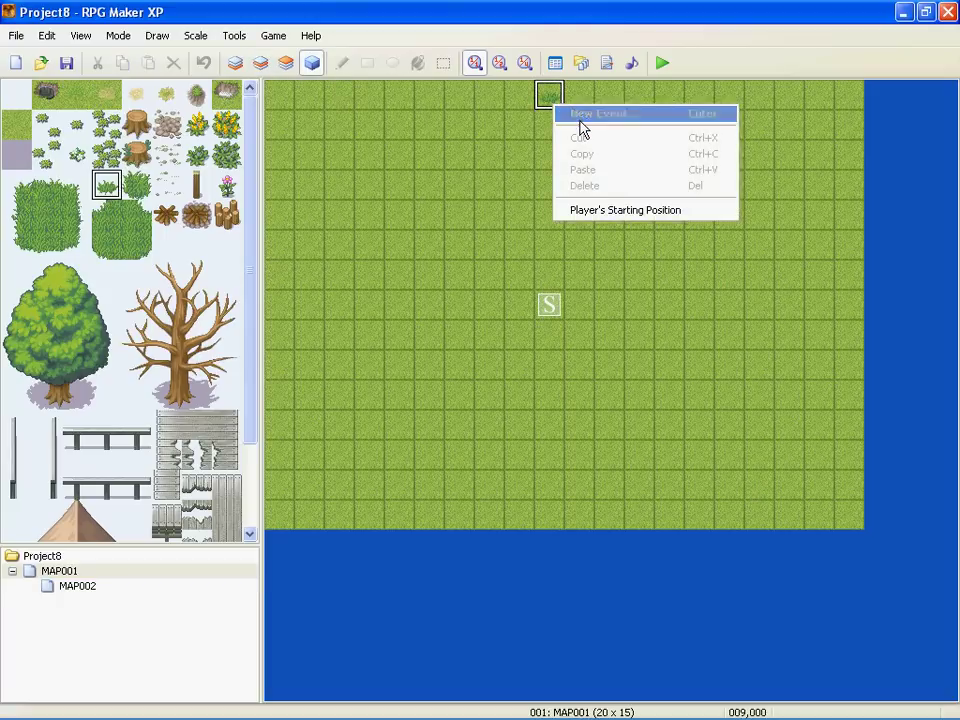
pyautogui.click(458, 194)
pyautogui.doubleClick(458, 194)
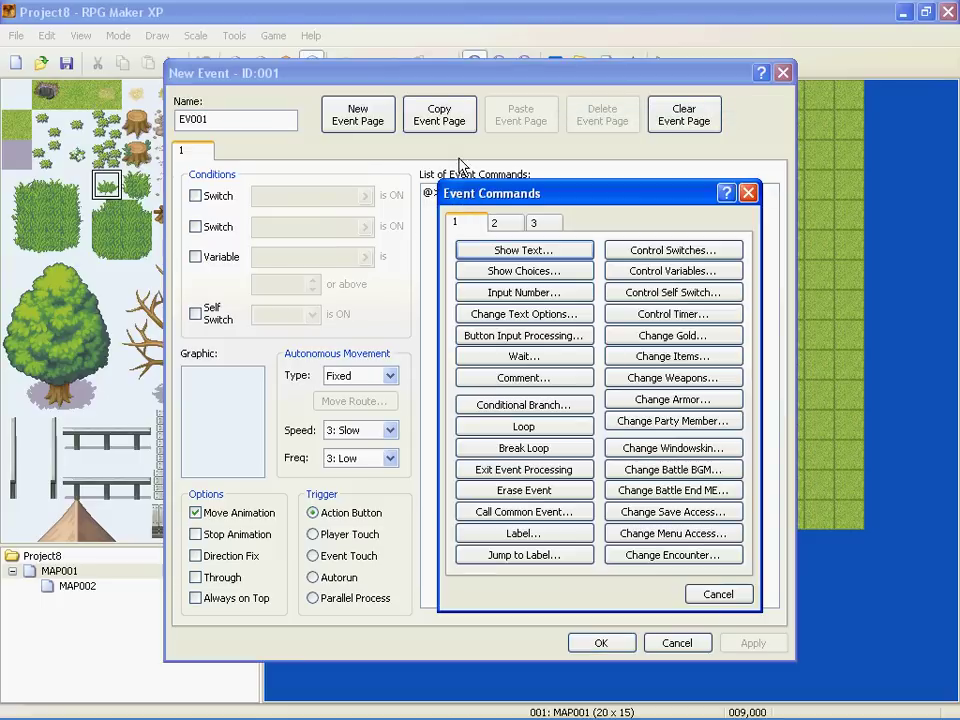
# Add a Transfer Player command to the event with tile 008,008 of MAP002 as its direct destination.
pyautogui.click(497, 224)
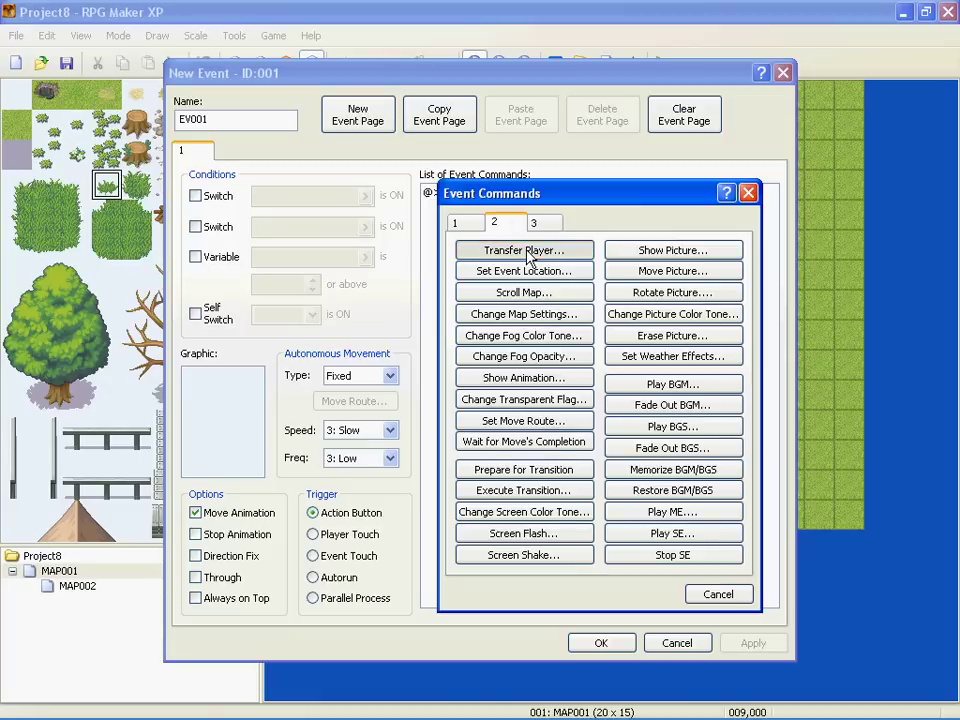
pyautogui.click(529, 257)
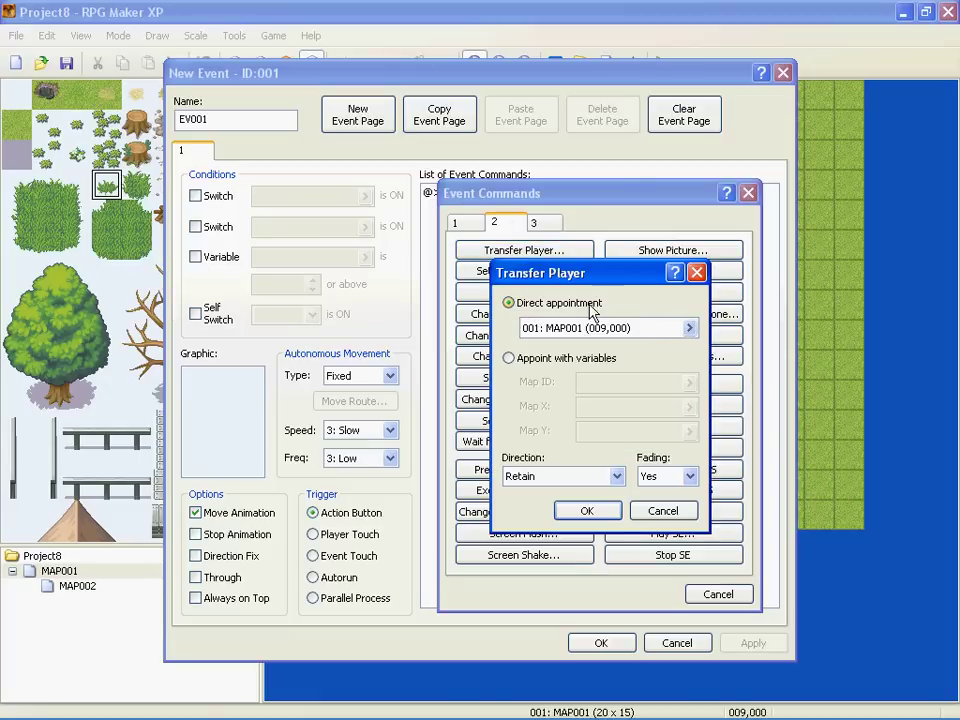
pyautogui.click(689, 328)
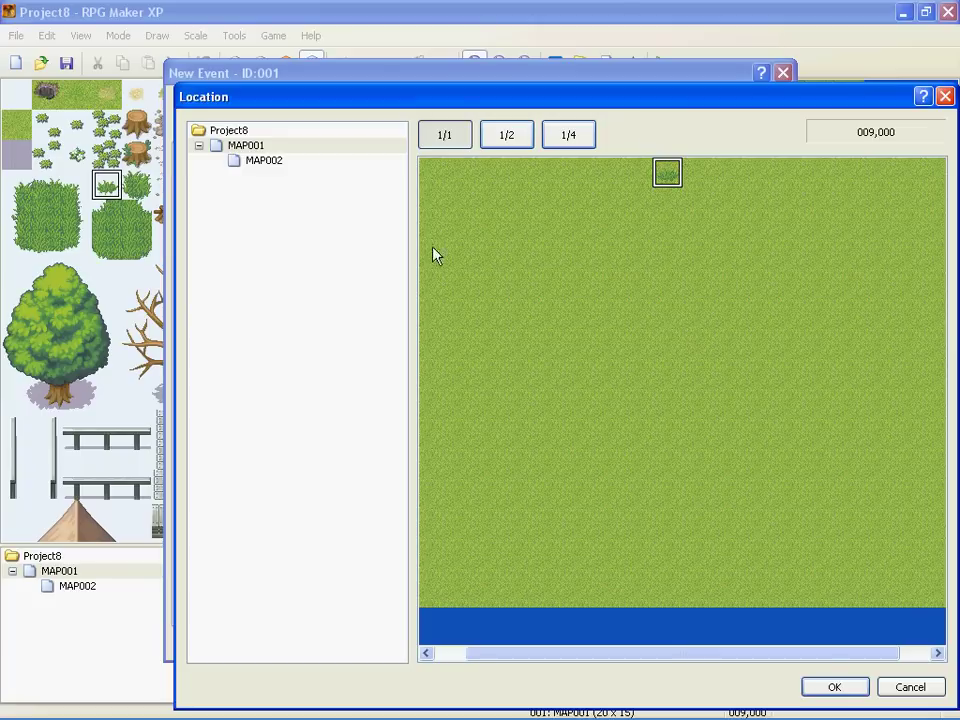
pyautogui.click(273, 163)
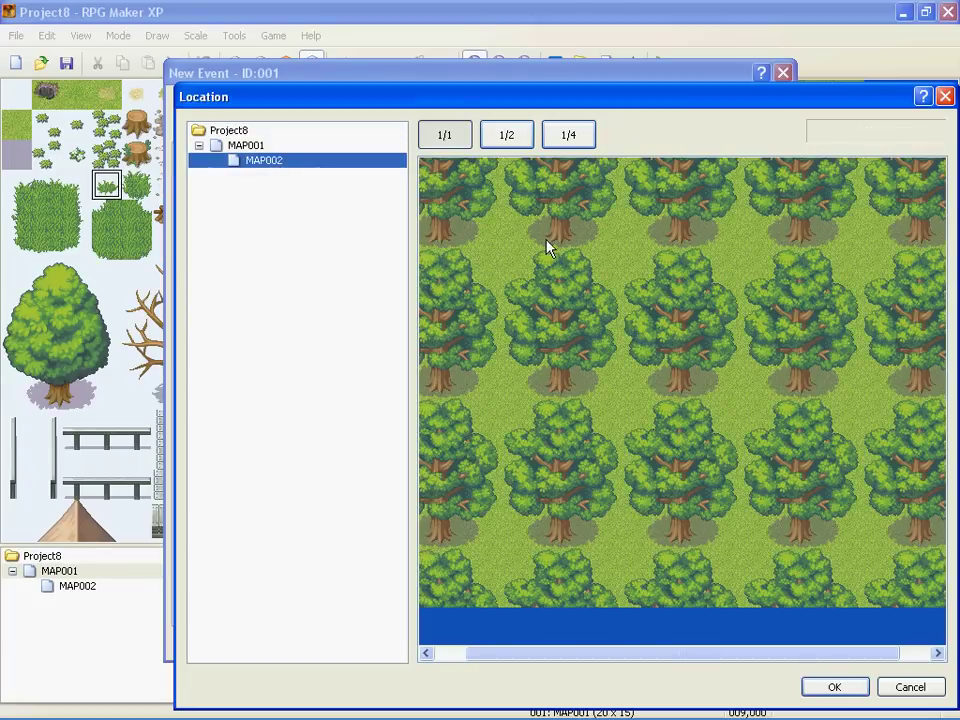
pyautogui.moveTo(556, 234)
pyautogui.mouseDown()
pyautogui.moveTo(640, 205)
pyautogui.moveTo(612, 176)
pyautogui.moveTo(620, 315)
pyautogui.moveTo(741, 446)
pyautogui.moveTo(726, 551)
pyautogui.moveTo(612, 562)
pyautogui.mouseUp()
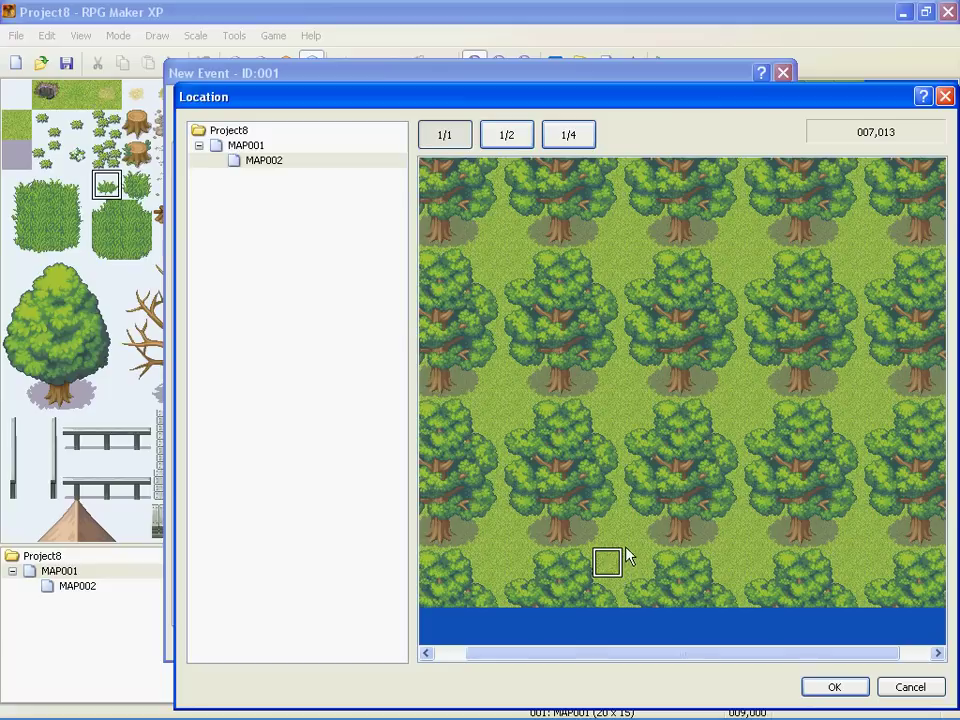
pyautogui.moveTo(618, 410); pyautogui.dragTo(636, 408)
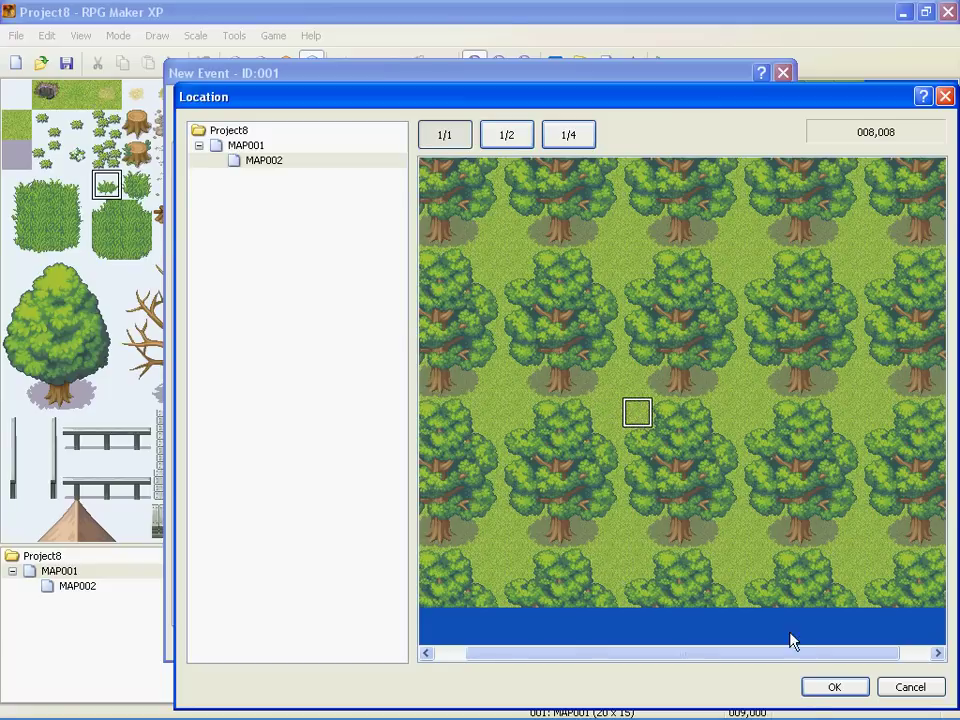
pyautogui.click(832, 688)
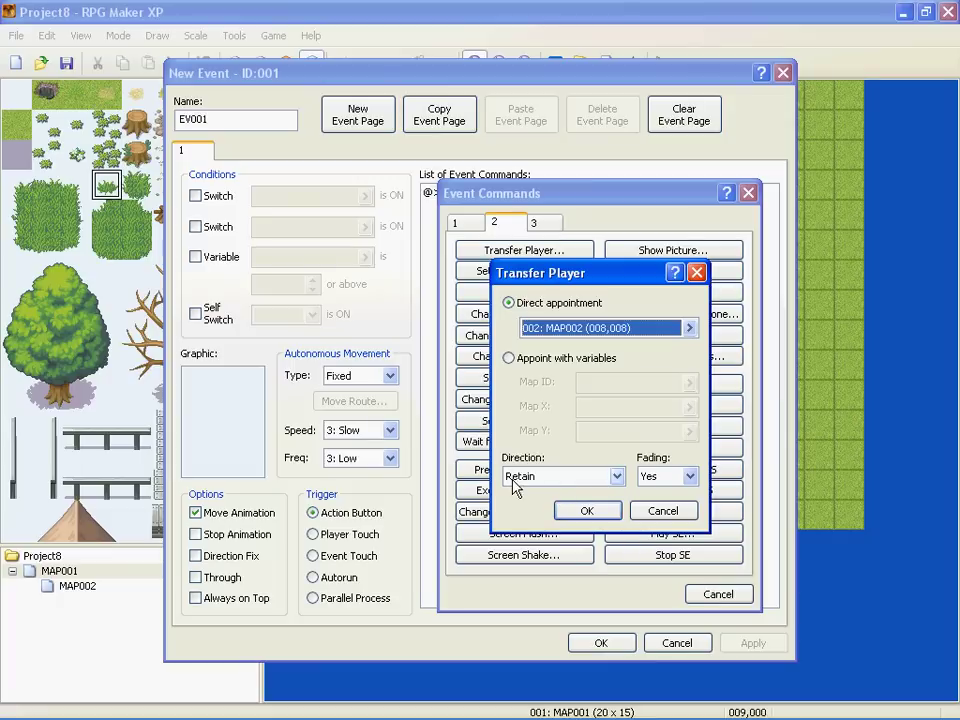
# Keep the transfer's direction at Retain and its fading at Yes, and confirm the command.
pyautogui.click(541, 479)
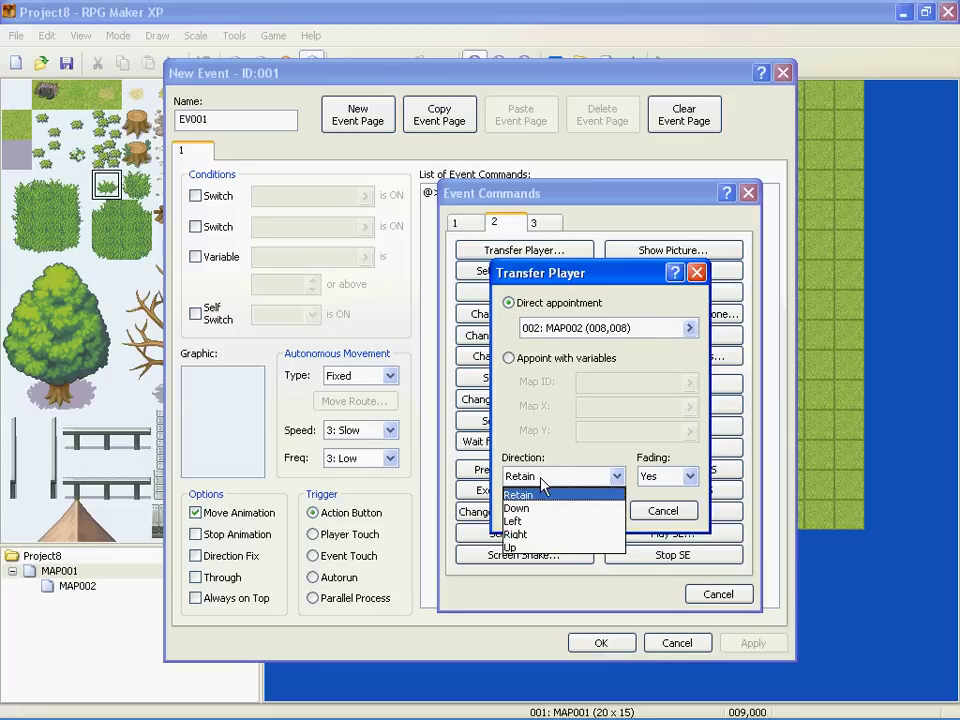
pyautogui.click(541, 478)
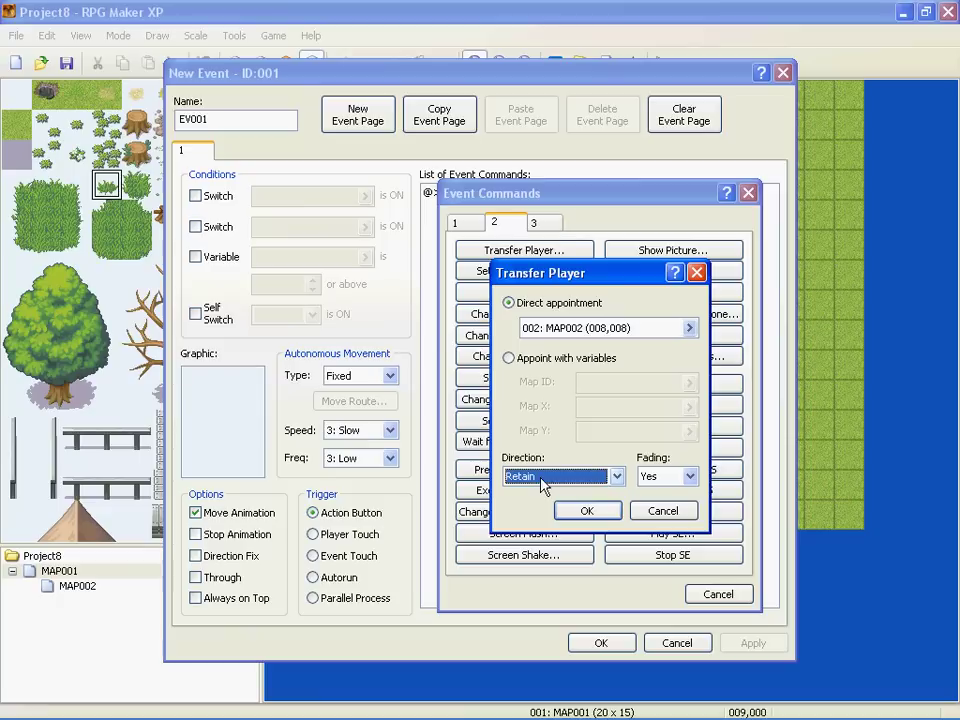
pyautogui.click(688, 476)
pyautogui.click(652, 490)
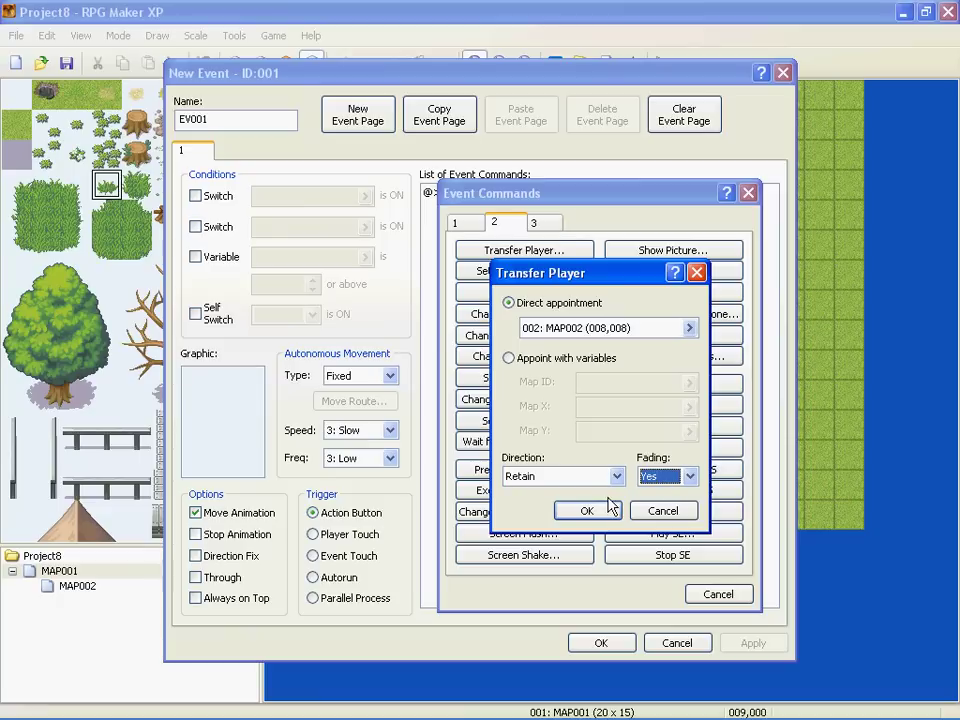
pyautogui.click(587, 511)
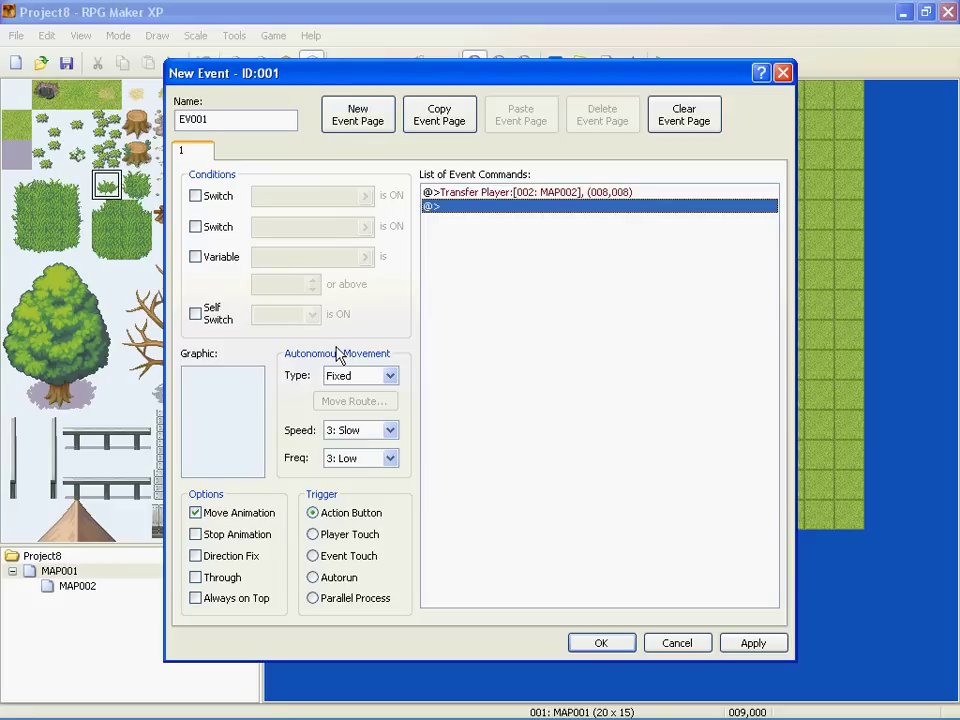
# Set the event's trigger to Player Touch and save the event.
pyautogui.click(338, 536)
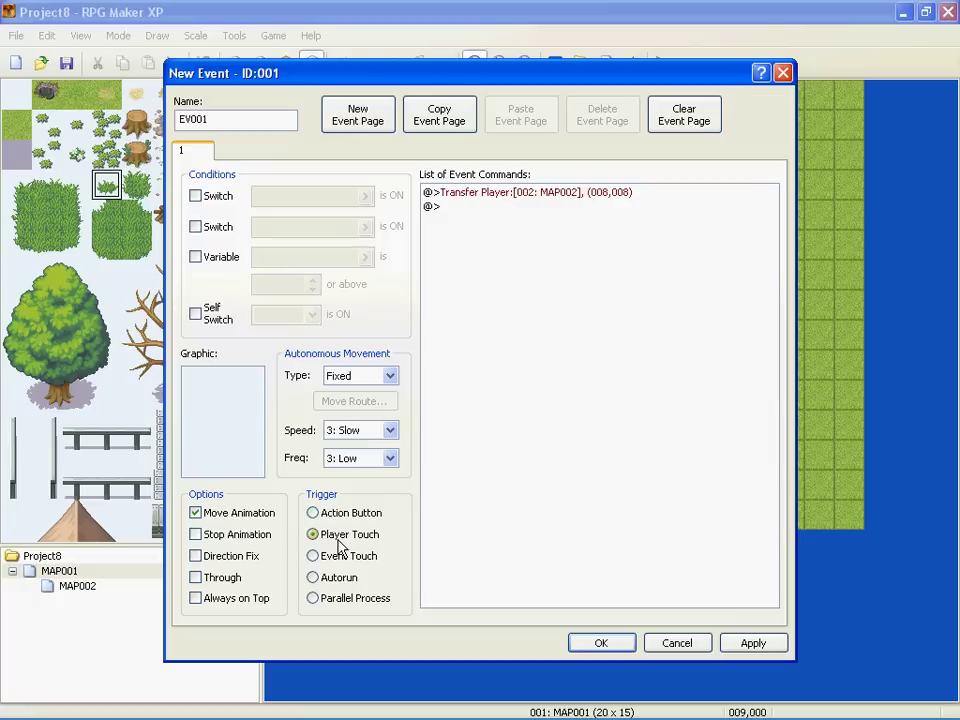
pyautogui.click(752, 643)
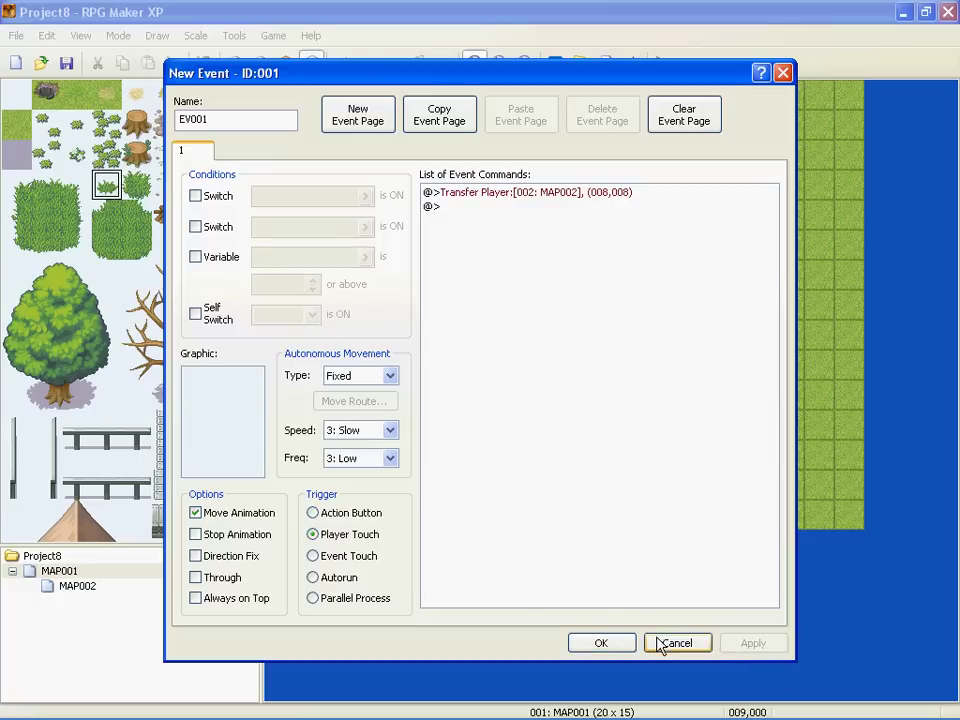
pyautogui.click(599, 644)
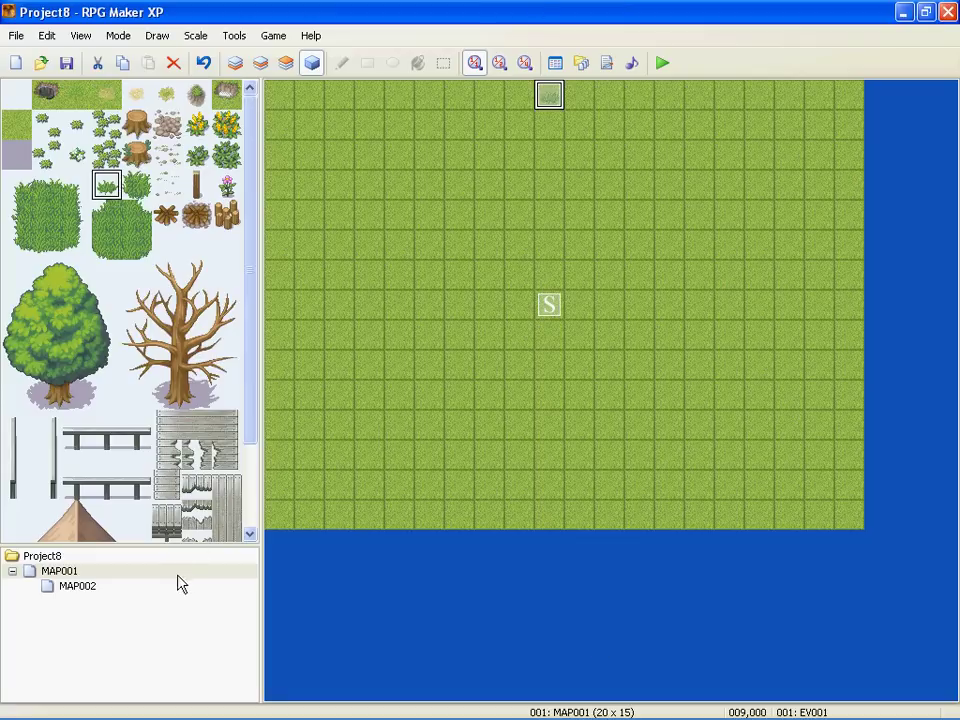
# Set the player's starting position to tile 008,001 of MAP001, diagonally below the transfer event.
pyautogui.click(121, 590)
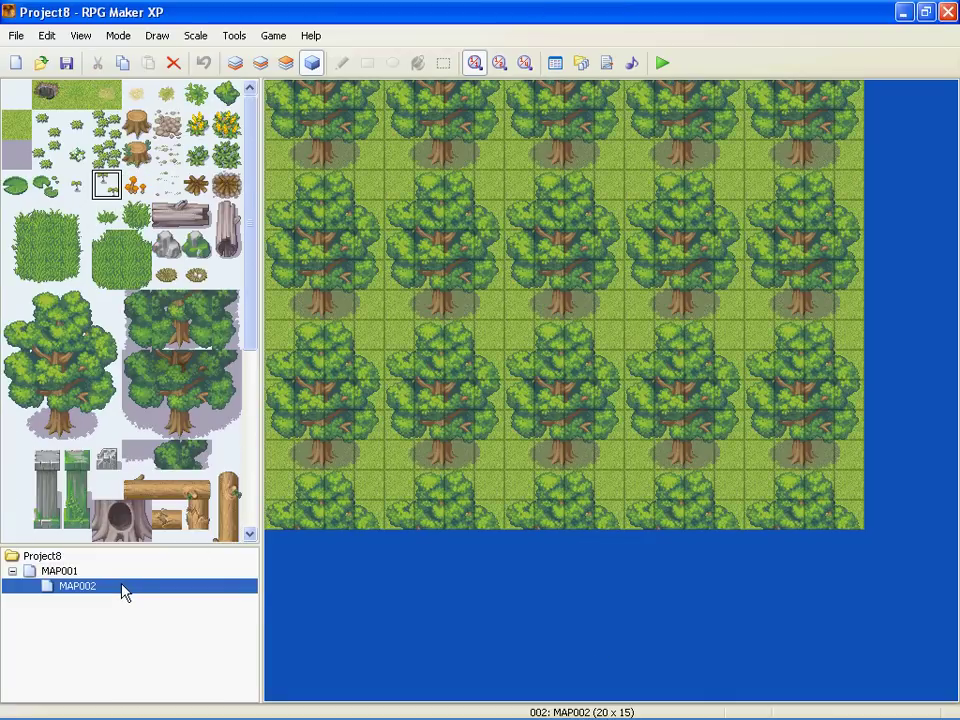
pyautogui.click(116, 574)
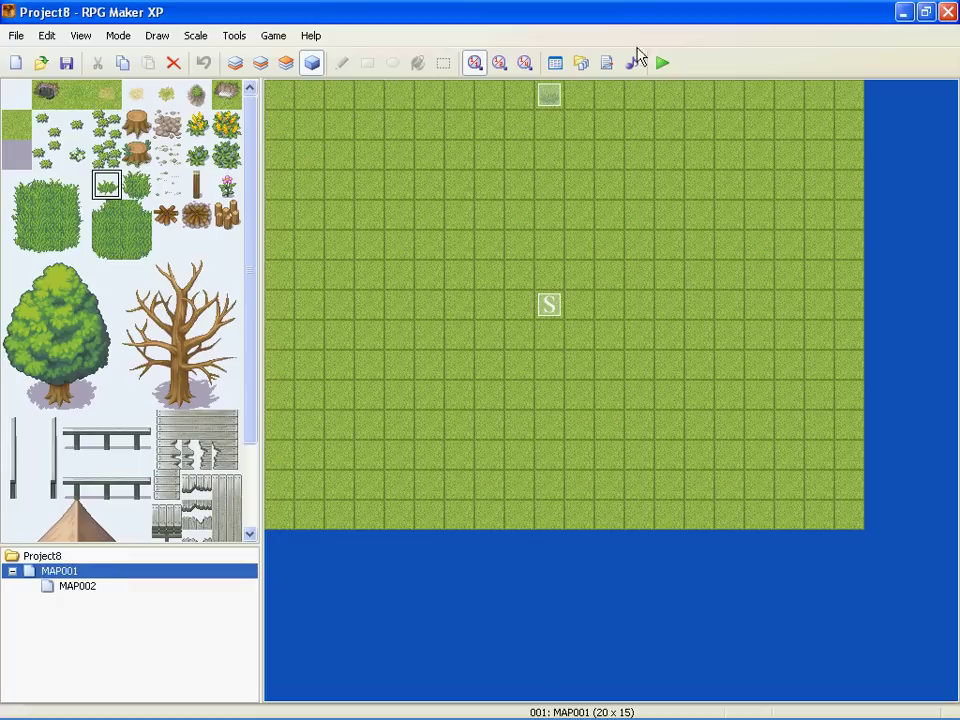
pyautogui.click(520, 124)
pyautogui.rightClick(530, 136)
pyautogui.click(583, 244)
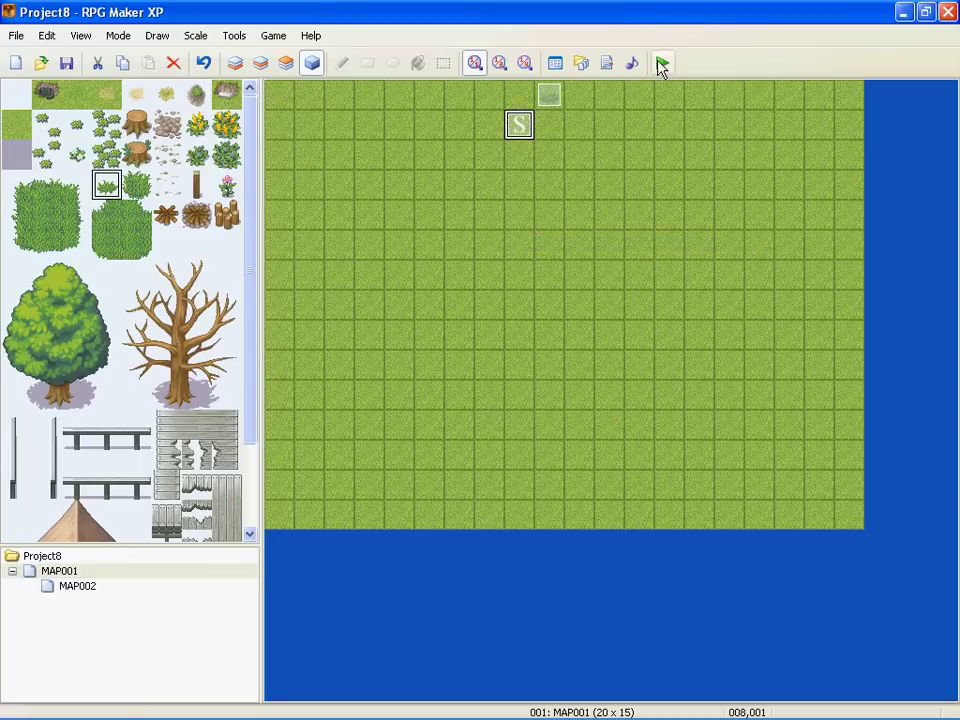
# Start a playtest of the project and begin a new game.
pyautogui.click(662, 64)
pyautogui.click(478, 395)
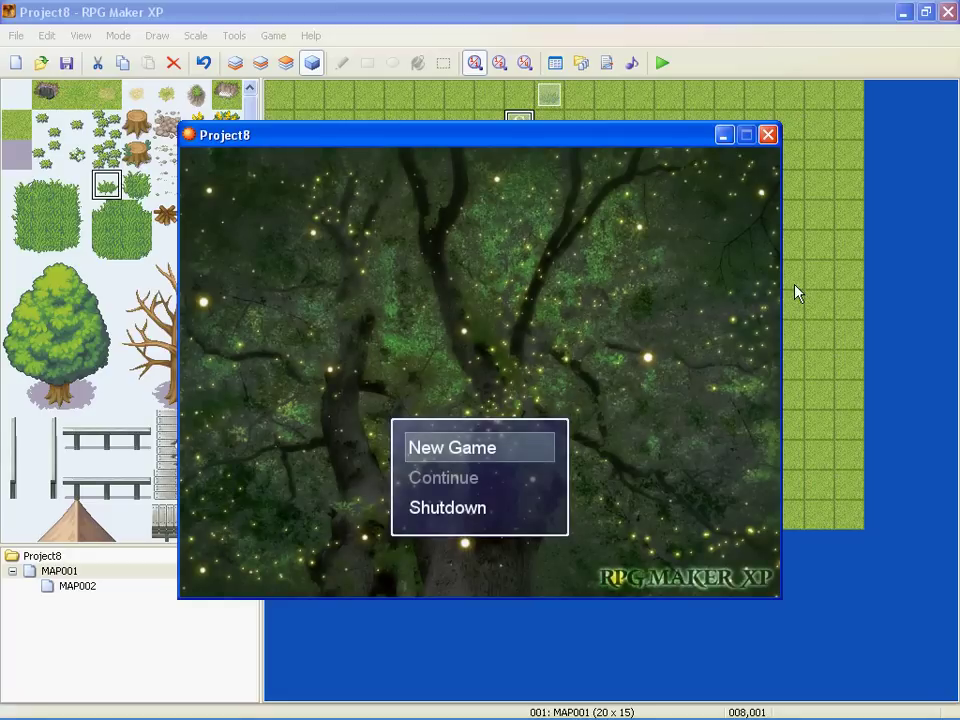
pyautogui.press('Return')
# Walk the character around the grass tuft on MAP001 and onto it to test the transfer event.
pyautogui.press('Right')
pyautogui.press('Right')
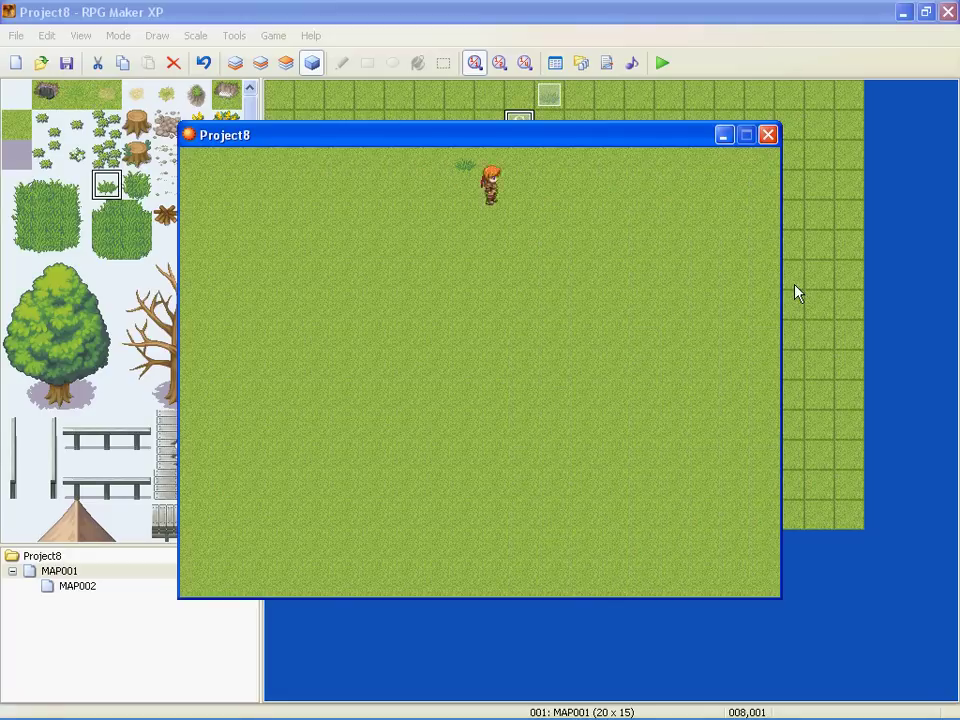
pyautogui.press('Down')
pyautogui.press('Left')
pyautogui.press('Left')
pyautogui.press('Up')
pyautogui.press('Up')
pyautogui.press('Right')
pyautogui.press('Right')
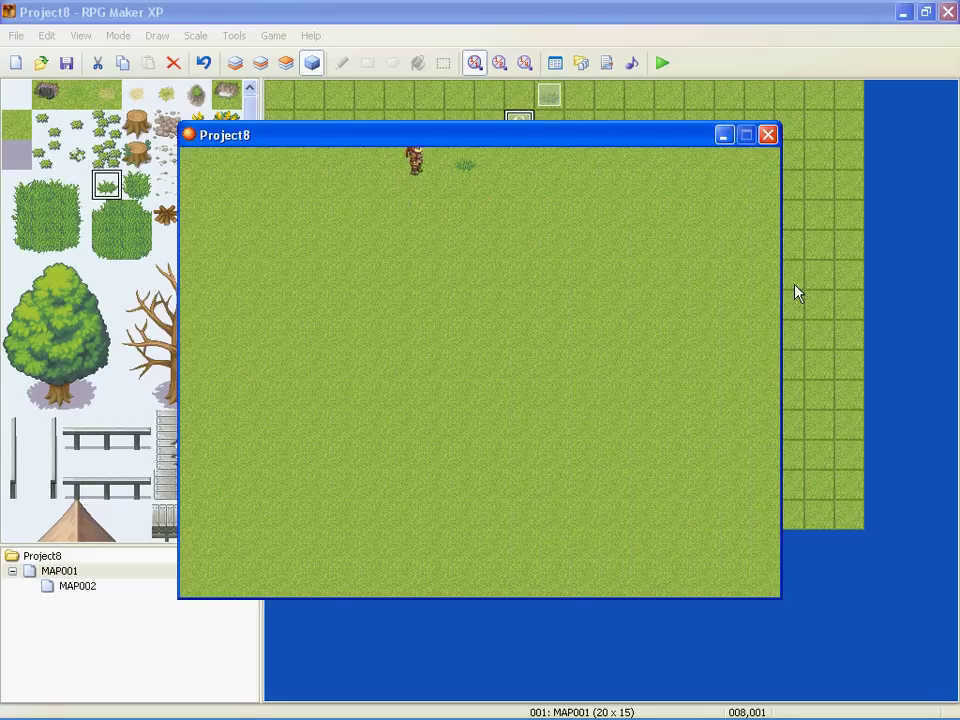
pyautogui.press('Up')
pyautogui.press('Up')
pyautogui.press('Up')
pyautogui.press('Up')
pyautogui.press('Up')
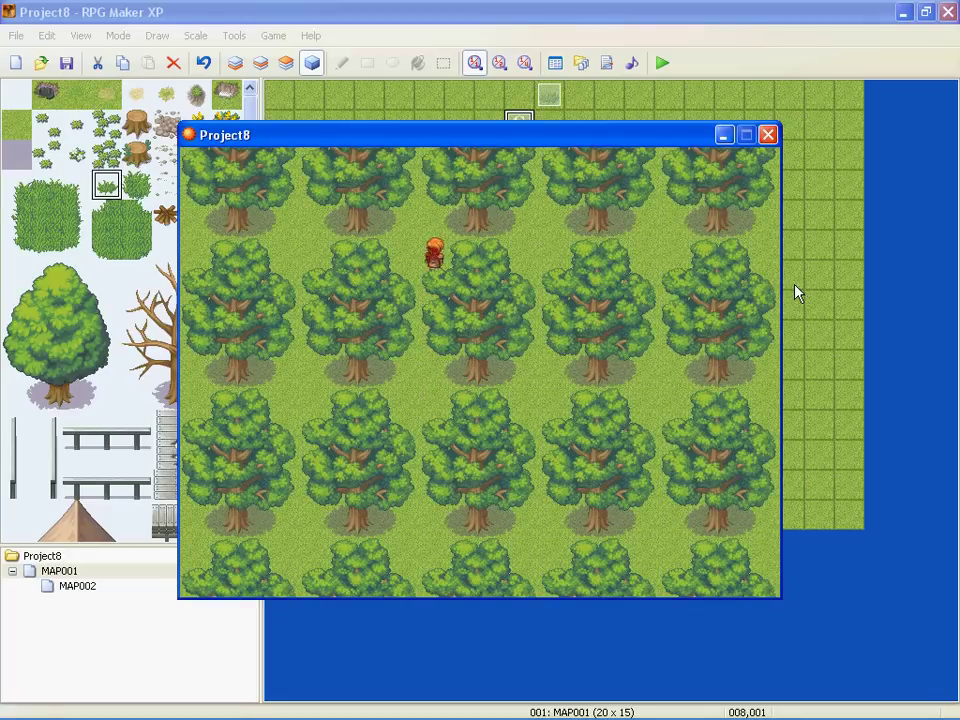
# Walk the character back and forth between the trees of MAP002 and close the playtest.
pyautogui.press('Left')
pyautogui.press('Left')
pyautogui.press('Left')
pyautogui.press('Left')
pyautogui.press('Right')
pyautogui.press('Right')
pyautogui.press('Right')
pyautogui.press('Right')
pyautogui.click(767, 138)
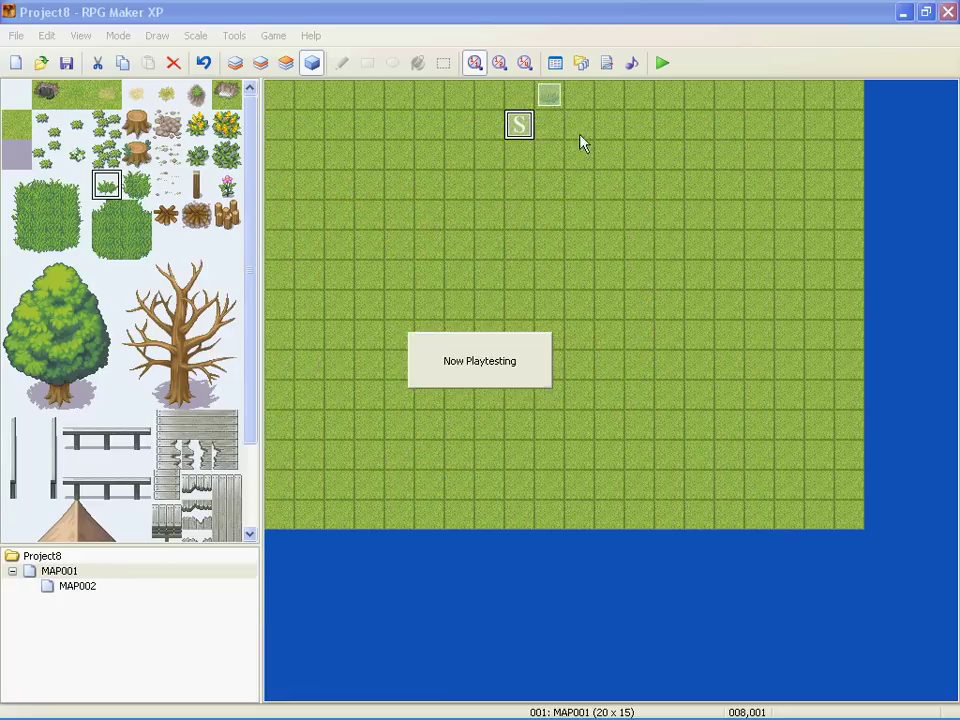
pyautogui.click(80, 587)
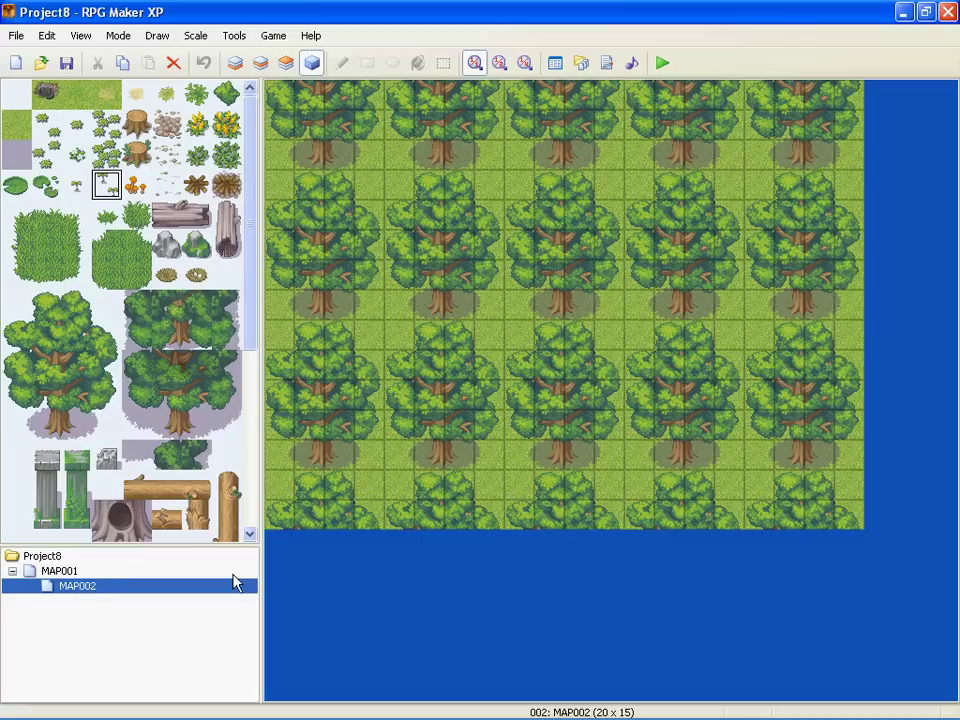
pyautogui.click(70, 571)
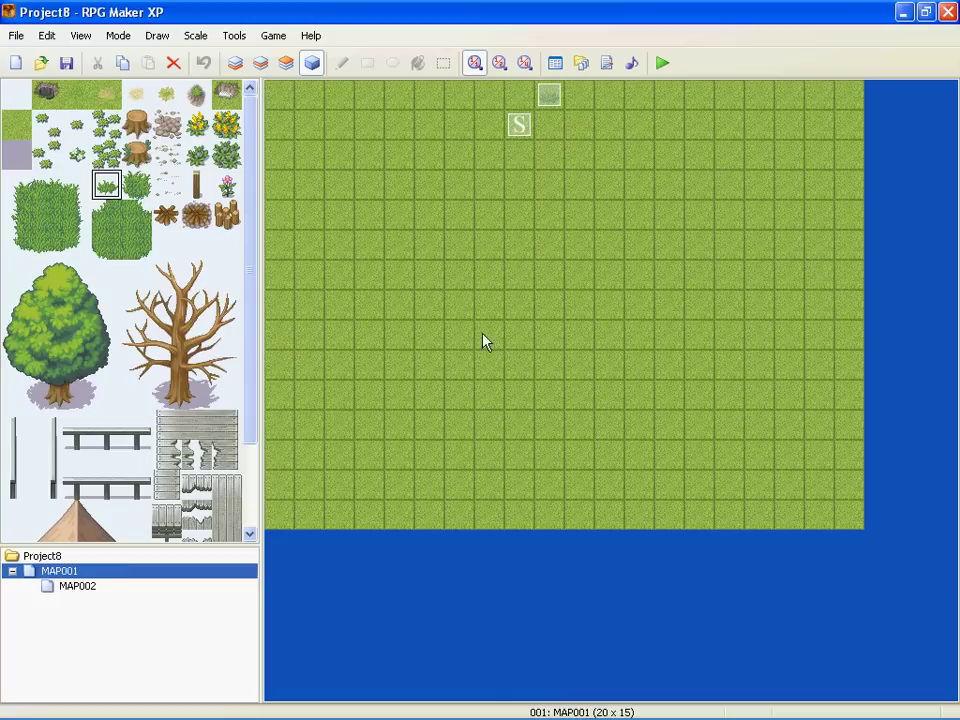
pyautogui.moveTo(835, 712)
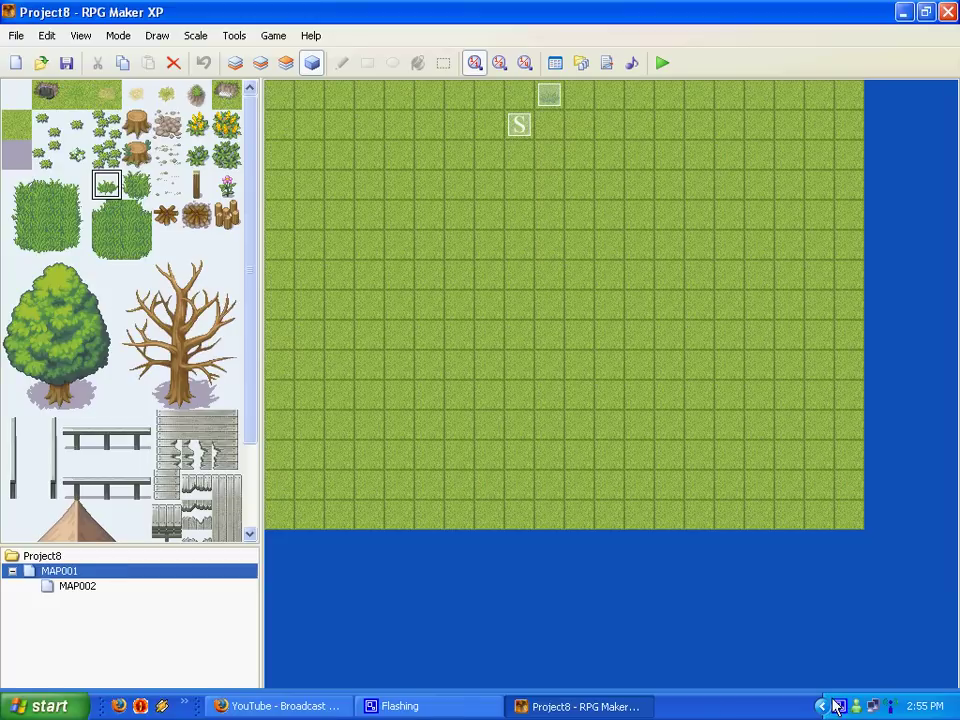
pyautogui.click(278, 706)
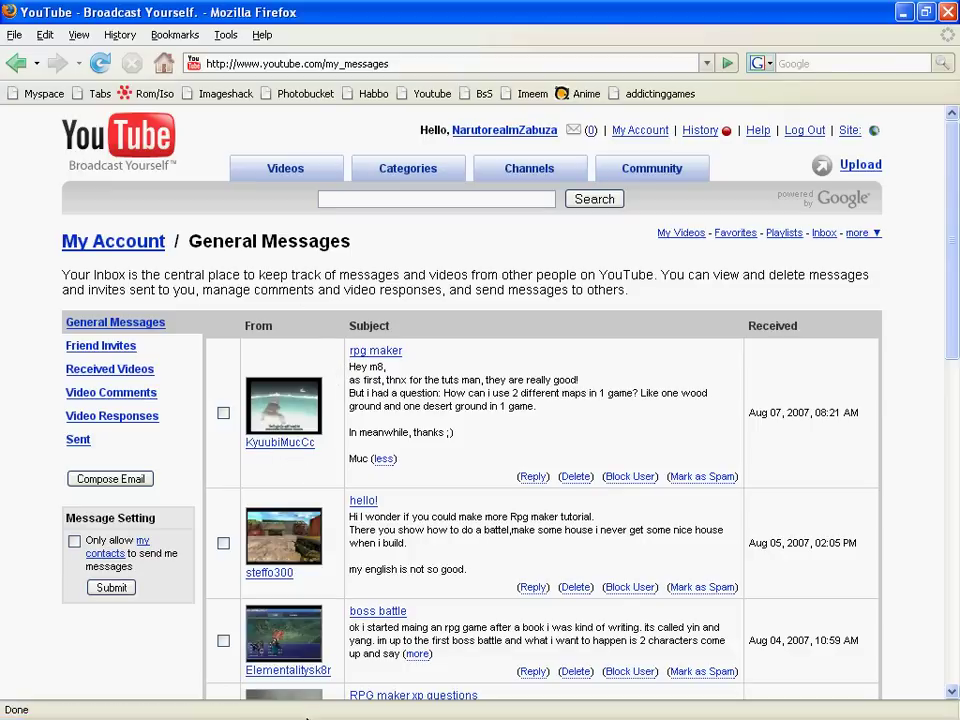
pyautogui.moveTo(298, 715)
pyautogui.click(575, 706)
pyautogui.click(821, 707)
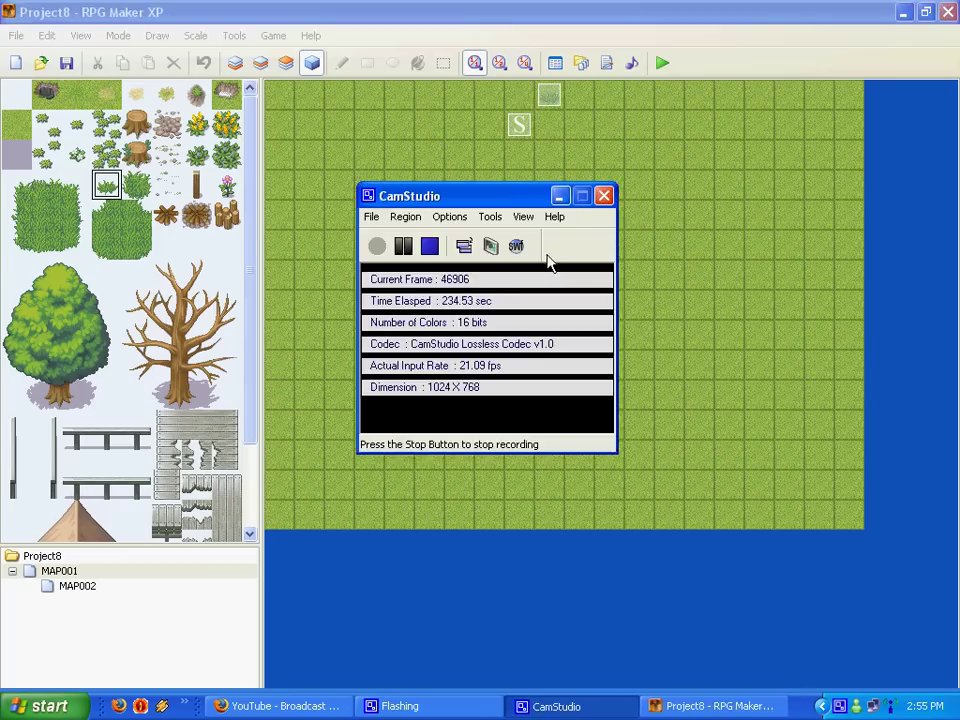